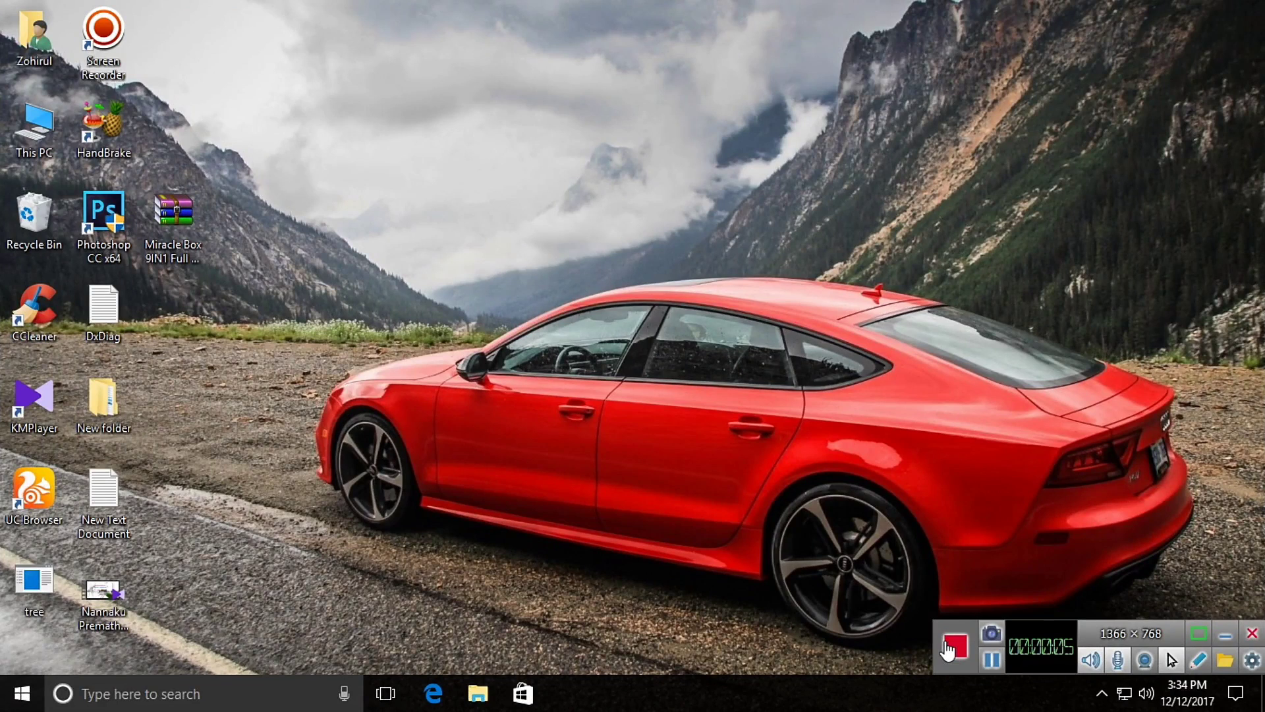
Copy the Miracle Box 9IN1 MediaFire download link from New Text Document
double_click(101, 501)
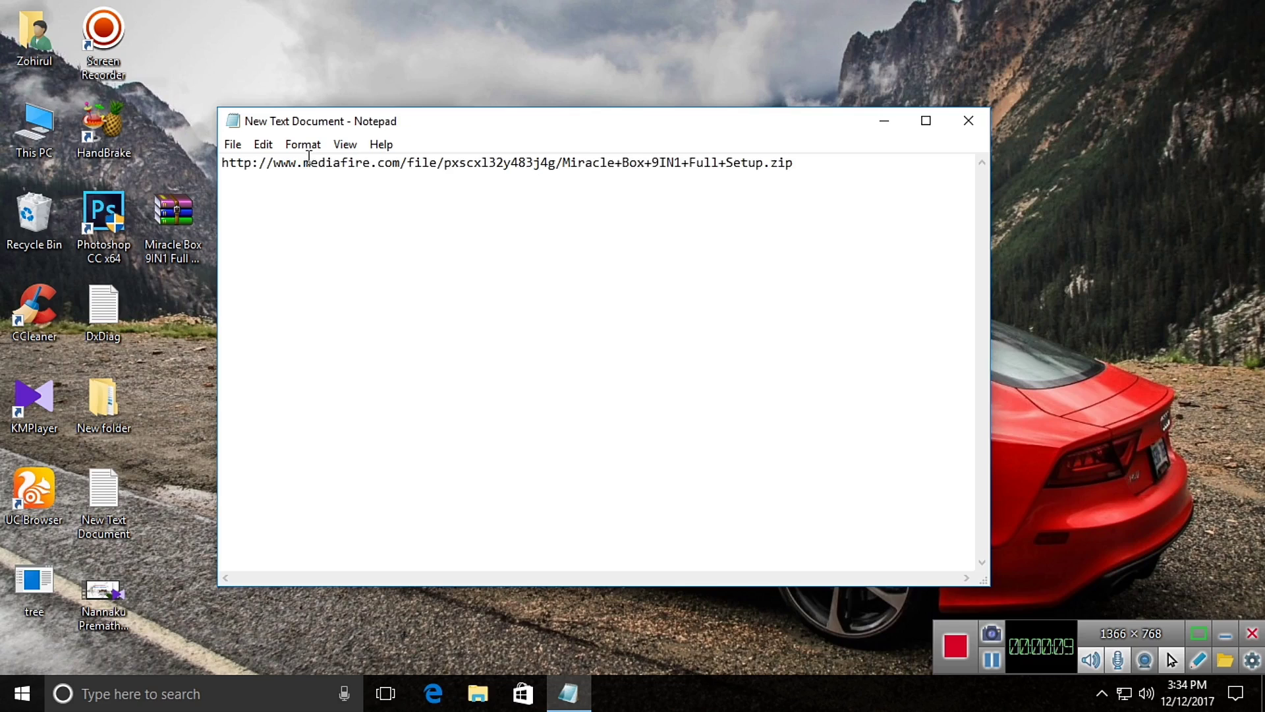
key("ctrl+a")
right_click(313, 159)
left_click(391, 217)
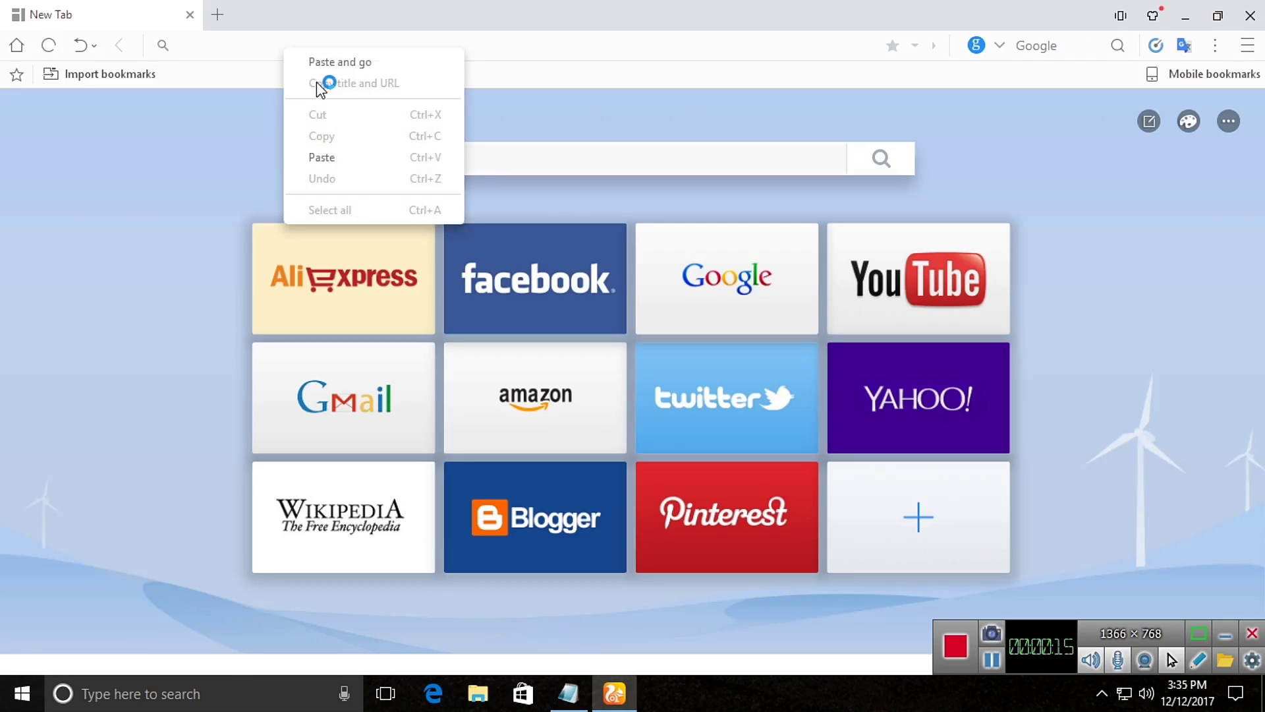
Load the MediaFire link and start downloading Miracle Box 9IN1 Full Setup.zip (397.65 MB)
left_click(323, 71)
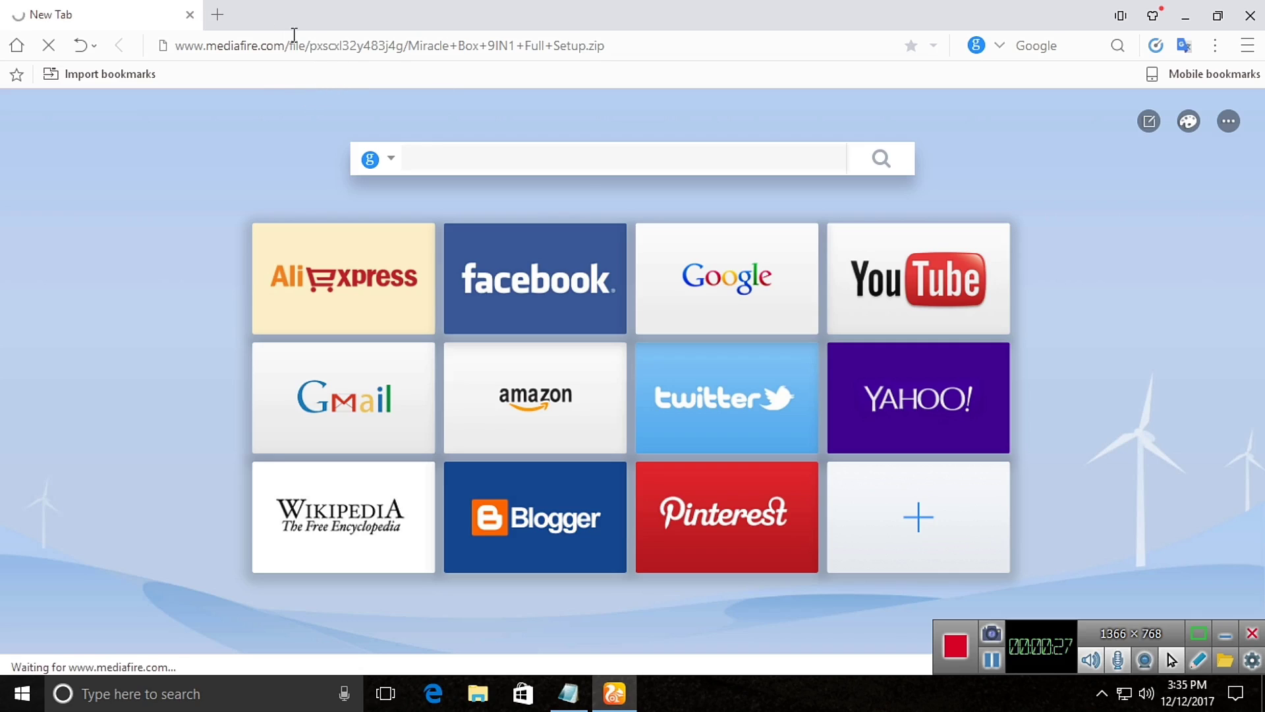
mouse_move(807, 429)
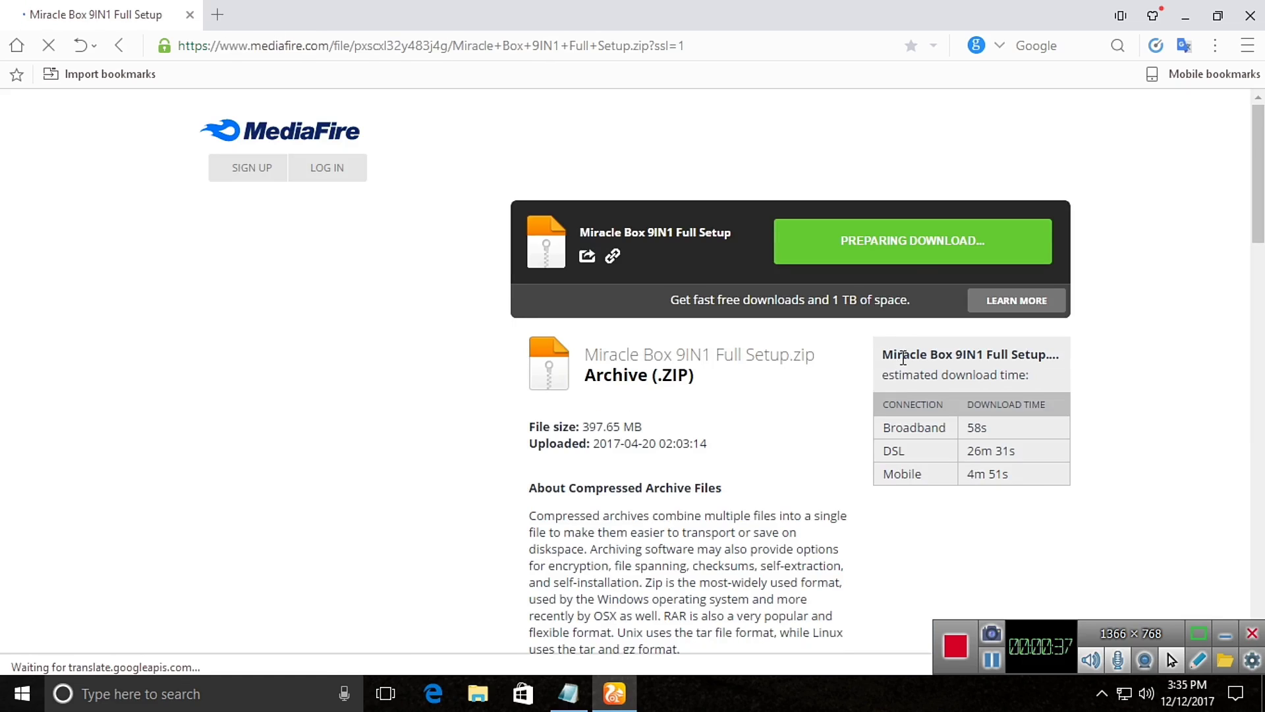
left_click(907, 242)
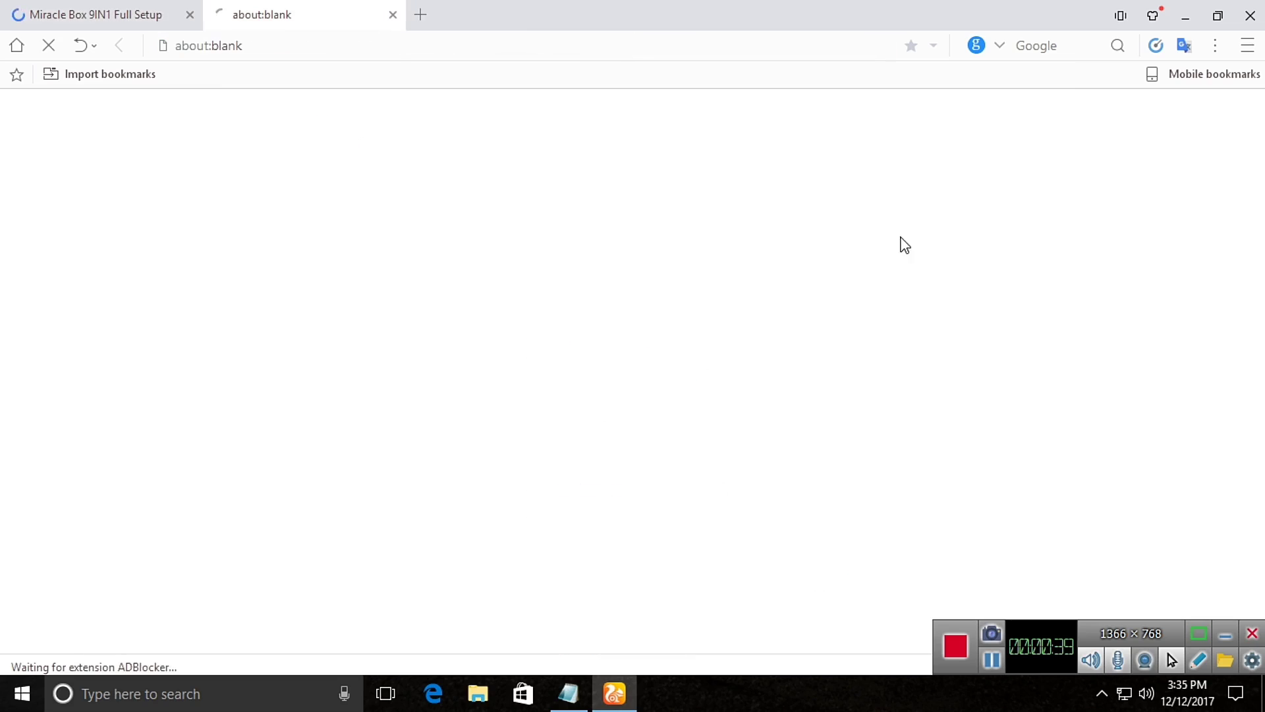
left_click(392, 16)
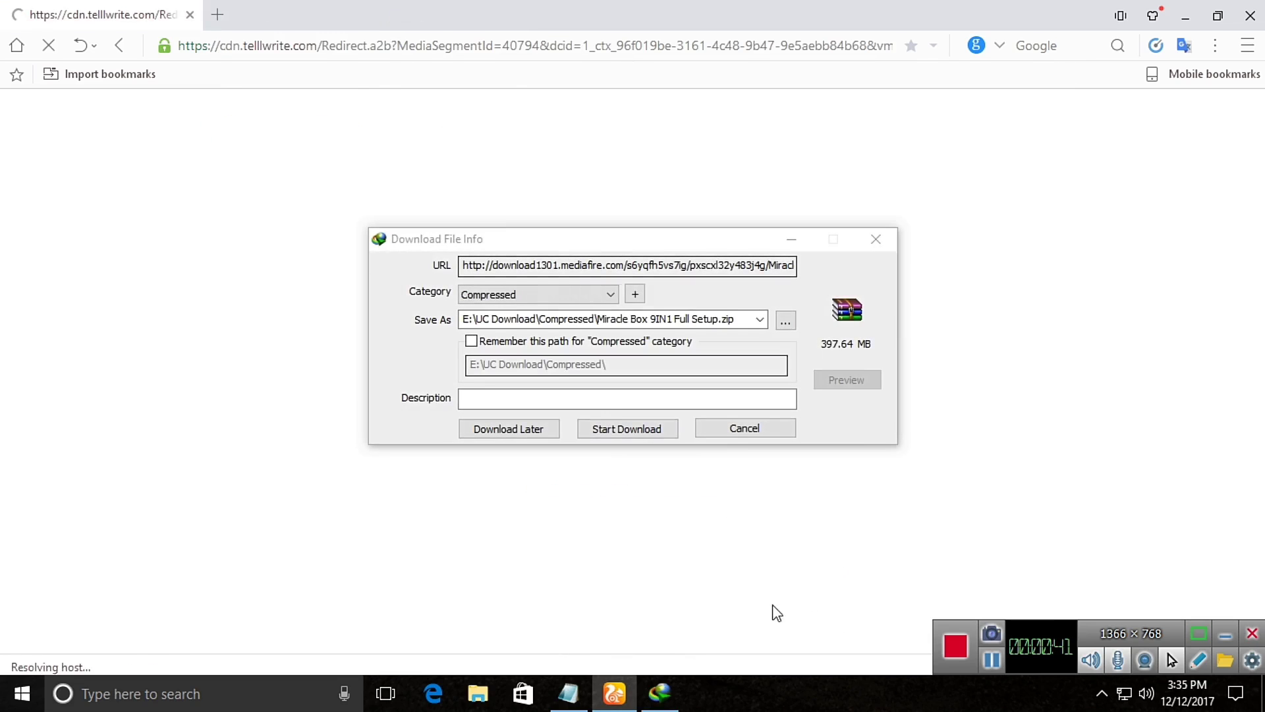
Cancel the download prompt, close the text note and refresh the desktop
left_click(745, 429)
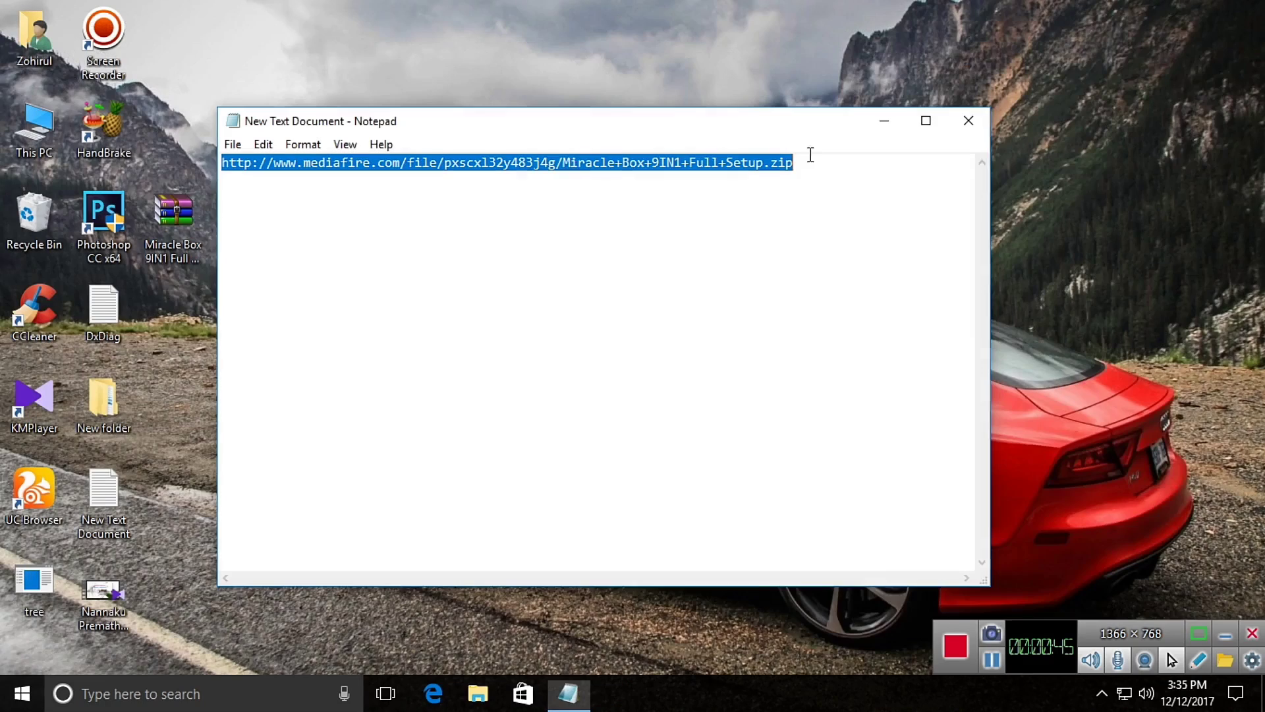
left_click(968, 120)
right_click(818, 99)
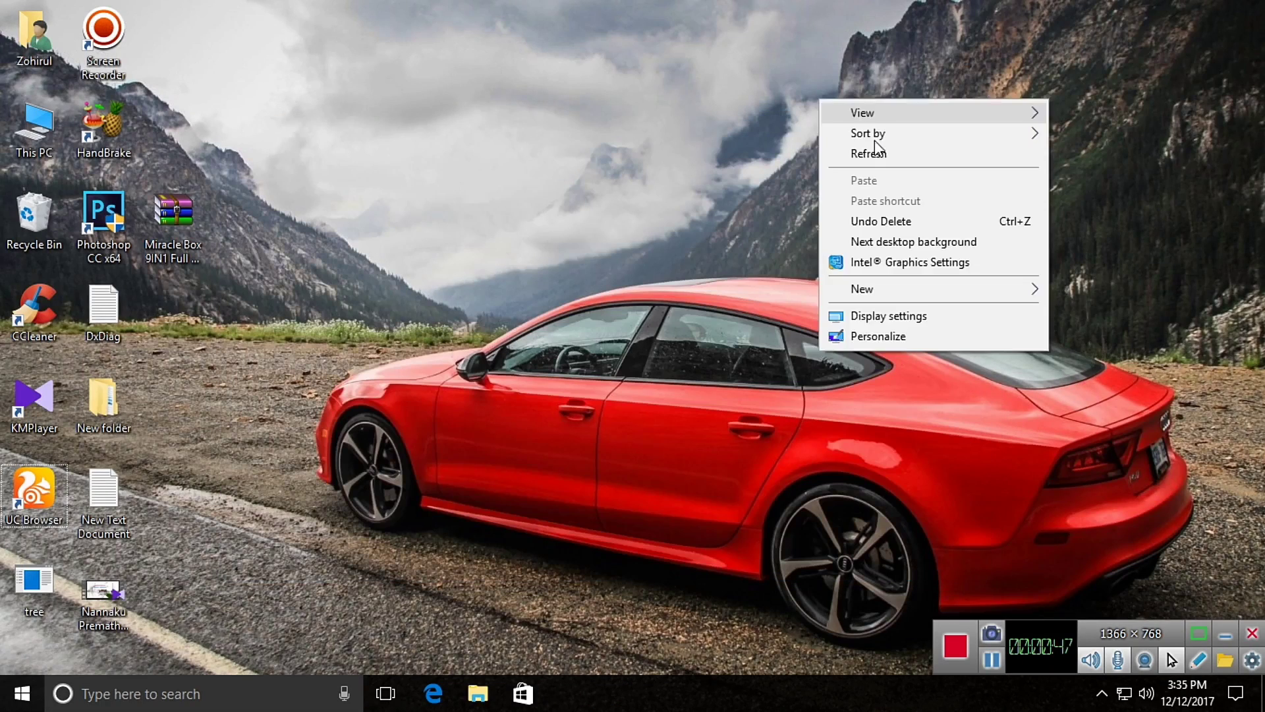
left_click(868, 153)
Extract Miracle Box 9IN1 Full Setup.zip here, producing the Miracle Box 9IN1 Setup file
left_click_drag(175, 231, 185, 144)
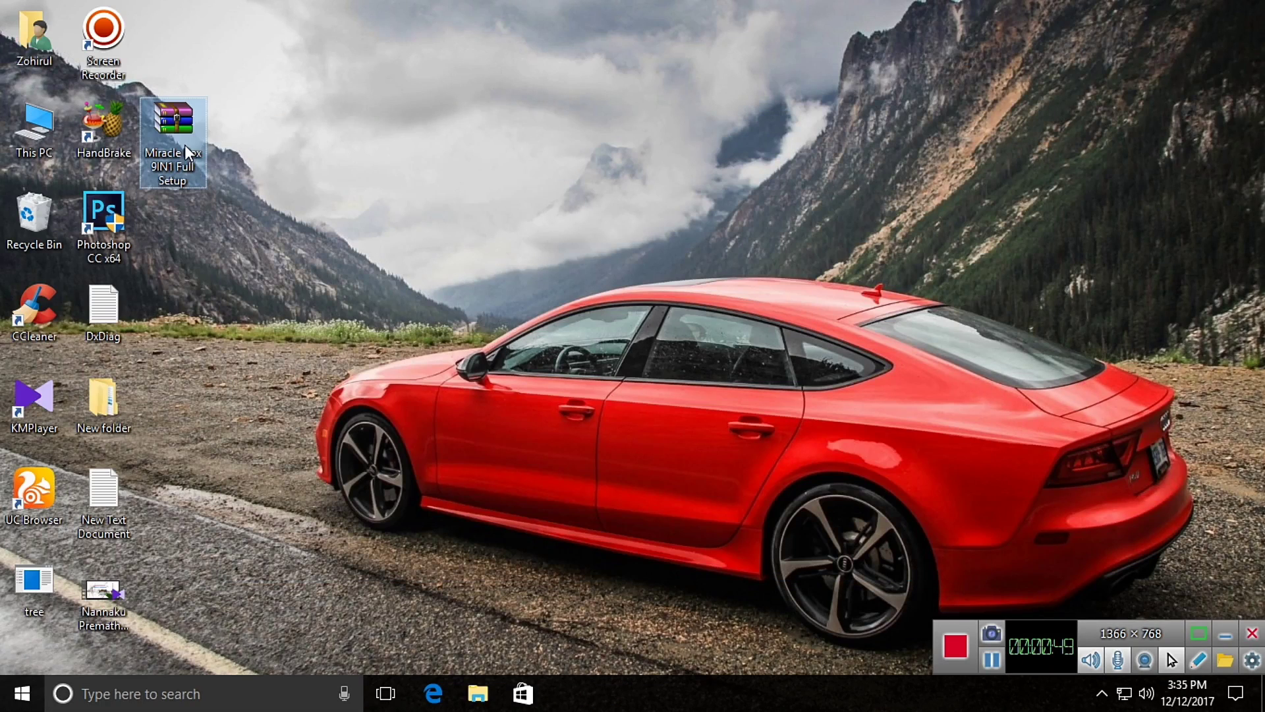
right_click(186, 146)
left_click(246, 218)
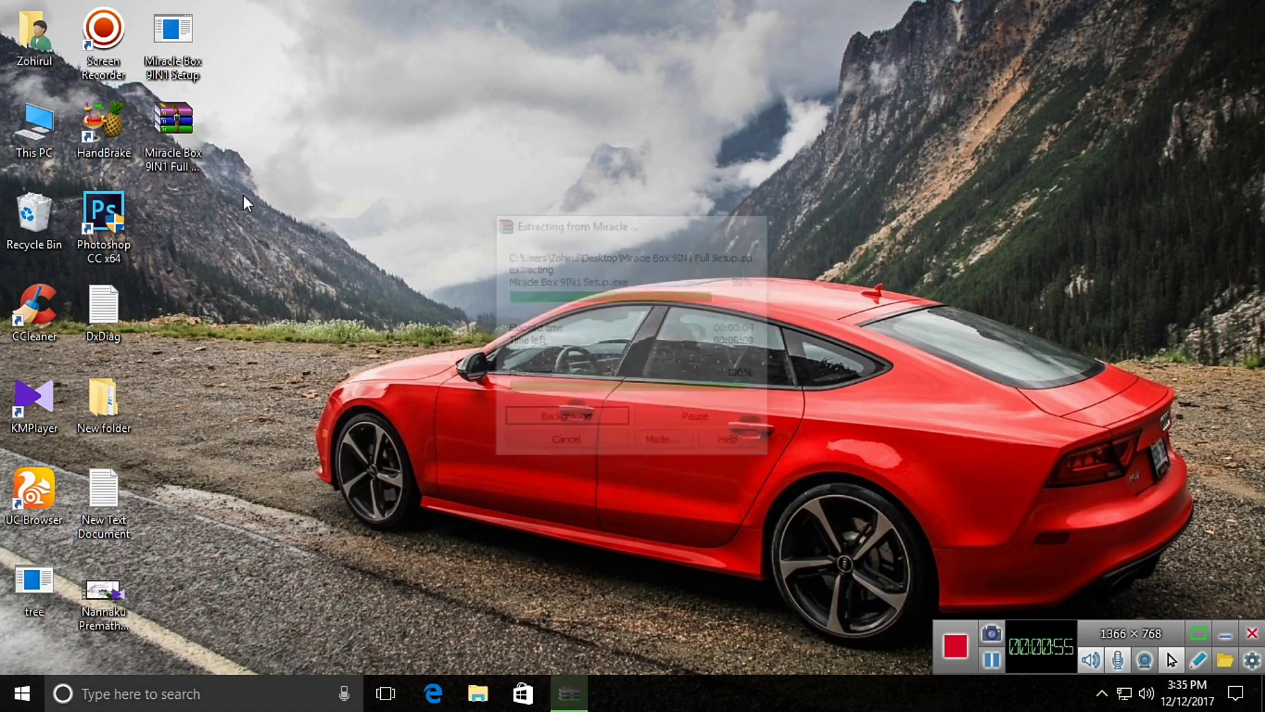
left_click_drag(159, 38, 214, 187)
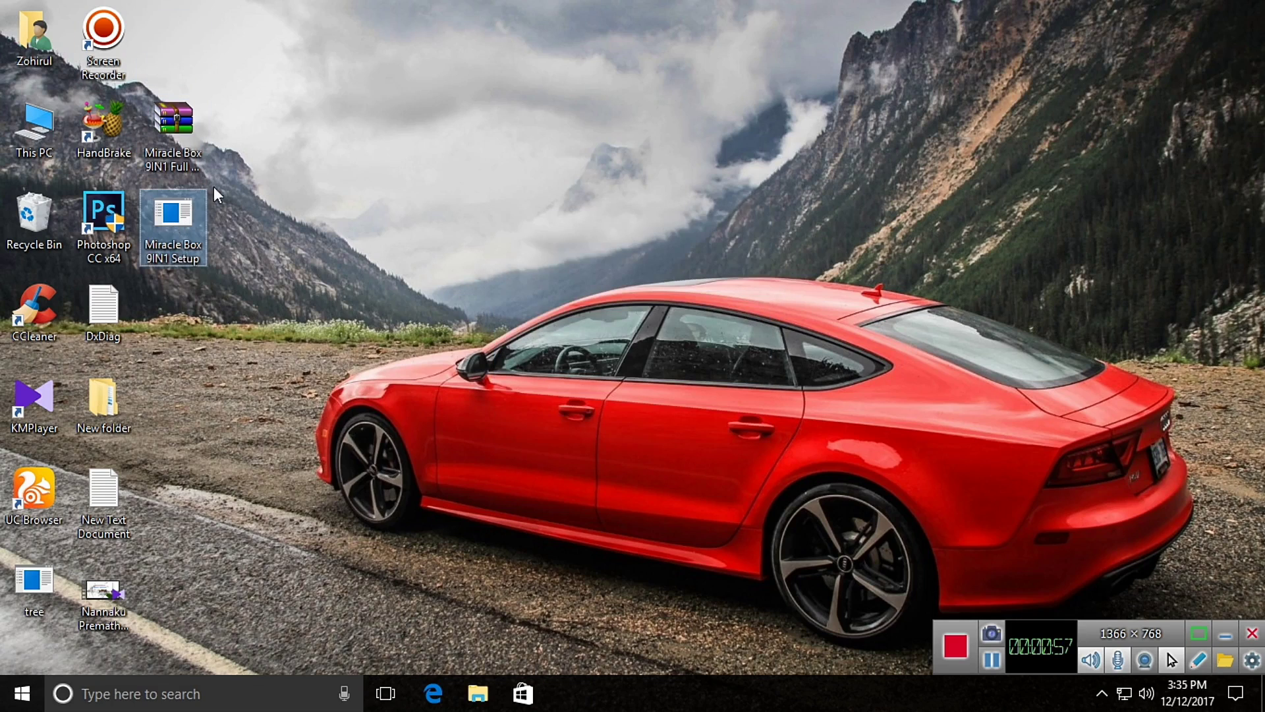
right_click(258, 131)
left_click(329, 186)
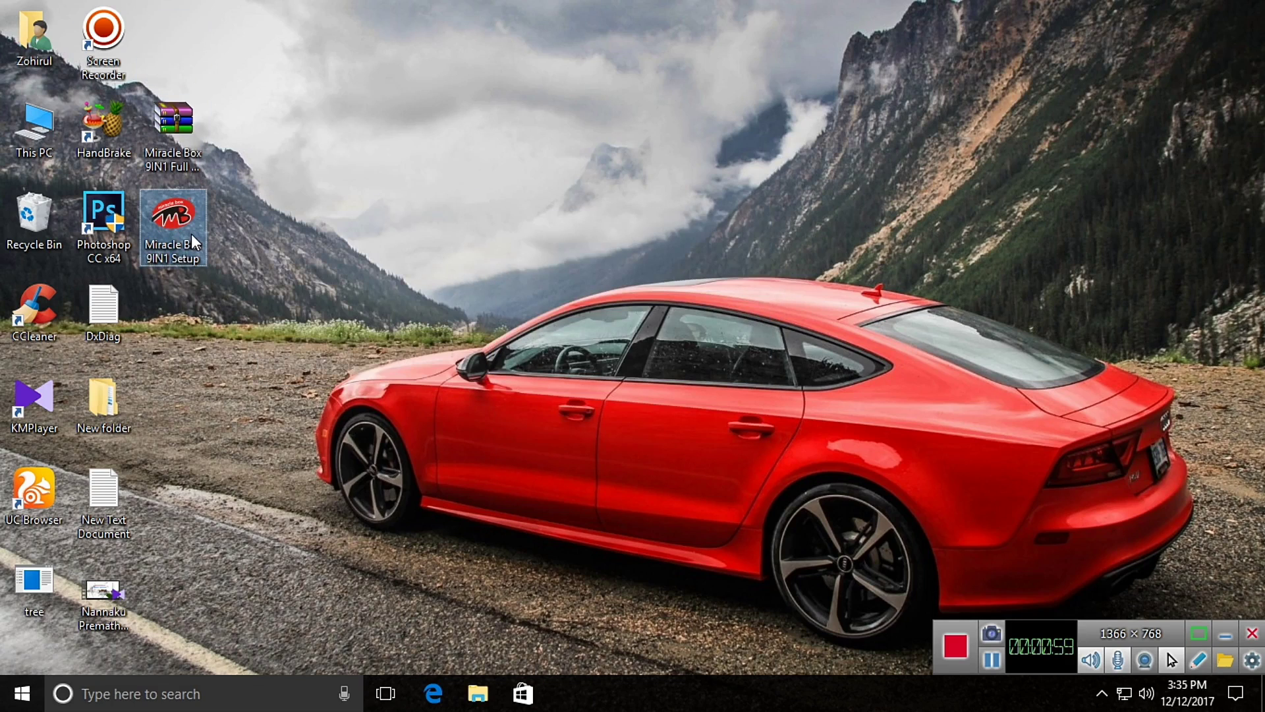
left_click(191, 243)
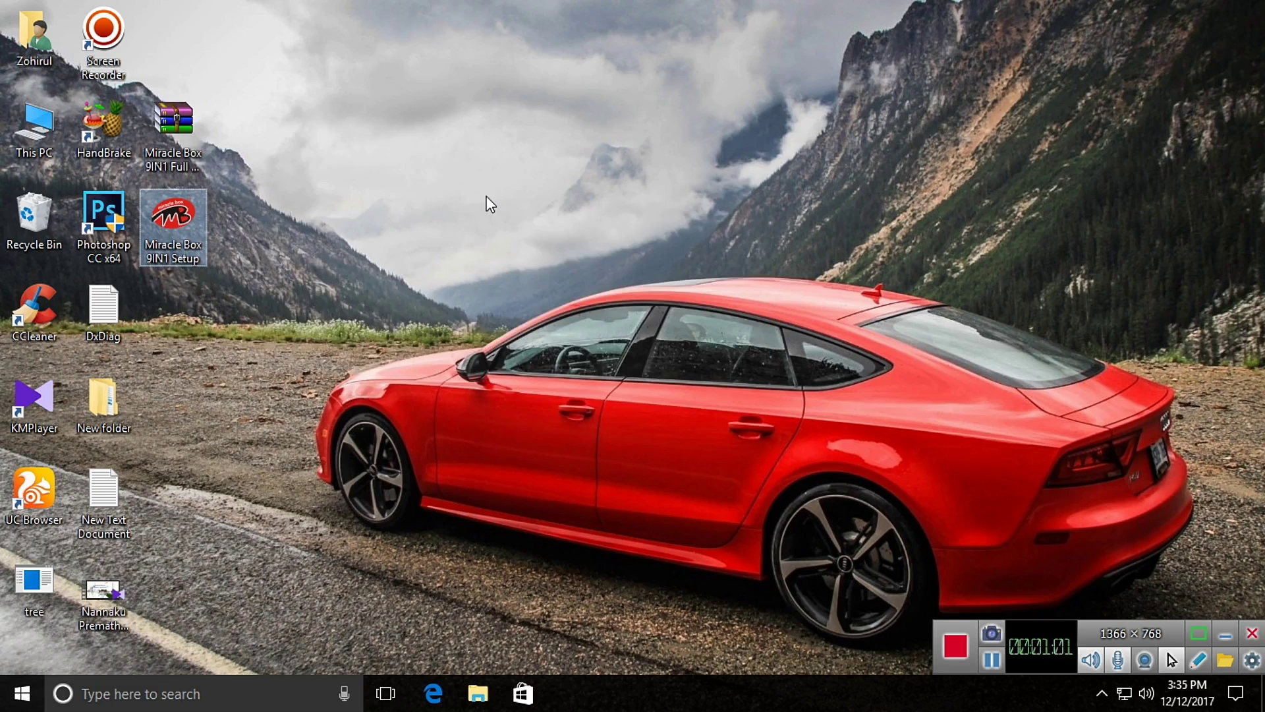
Deselect the setup file, refresh the desktop and run the tree program
left_click(487, 197)
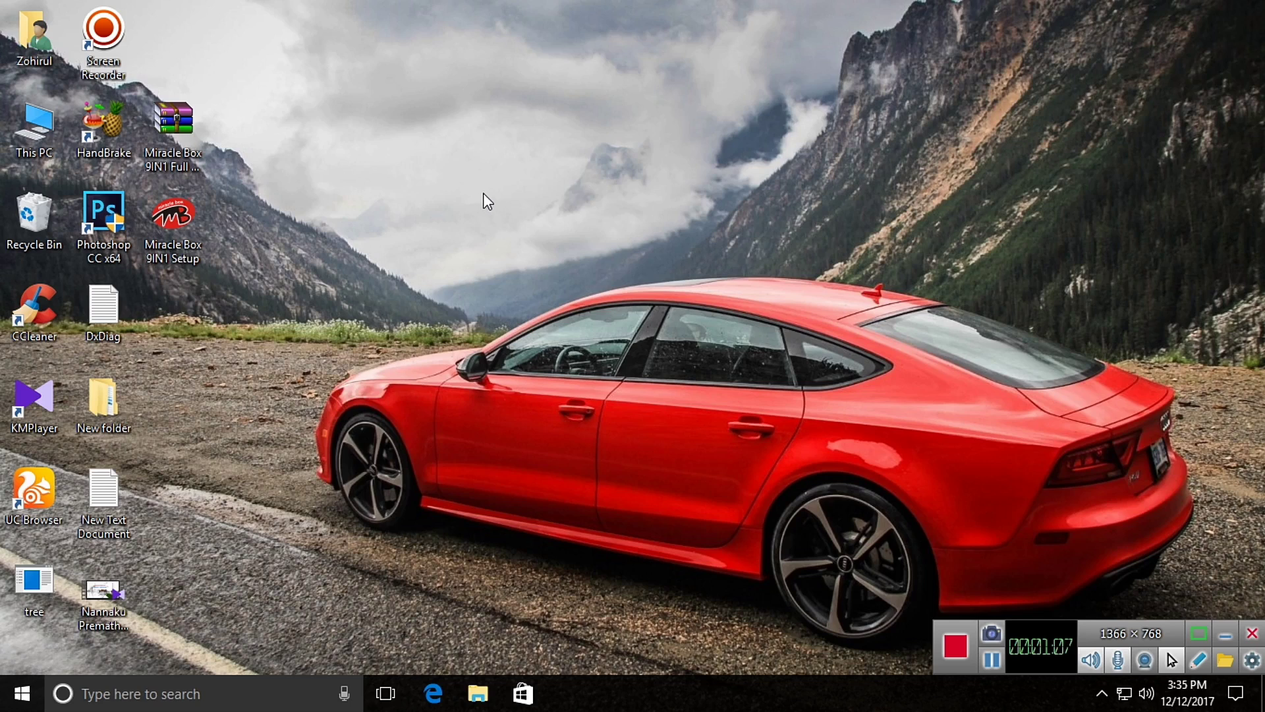
right_click(494, 189)
left_click(535, 238)
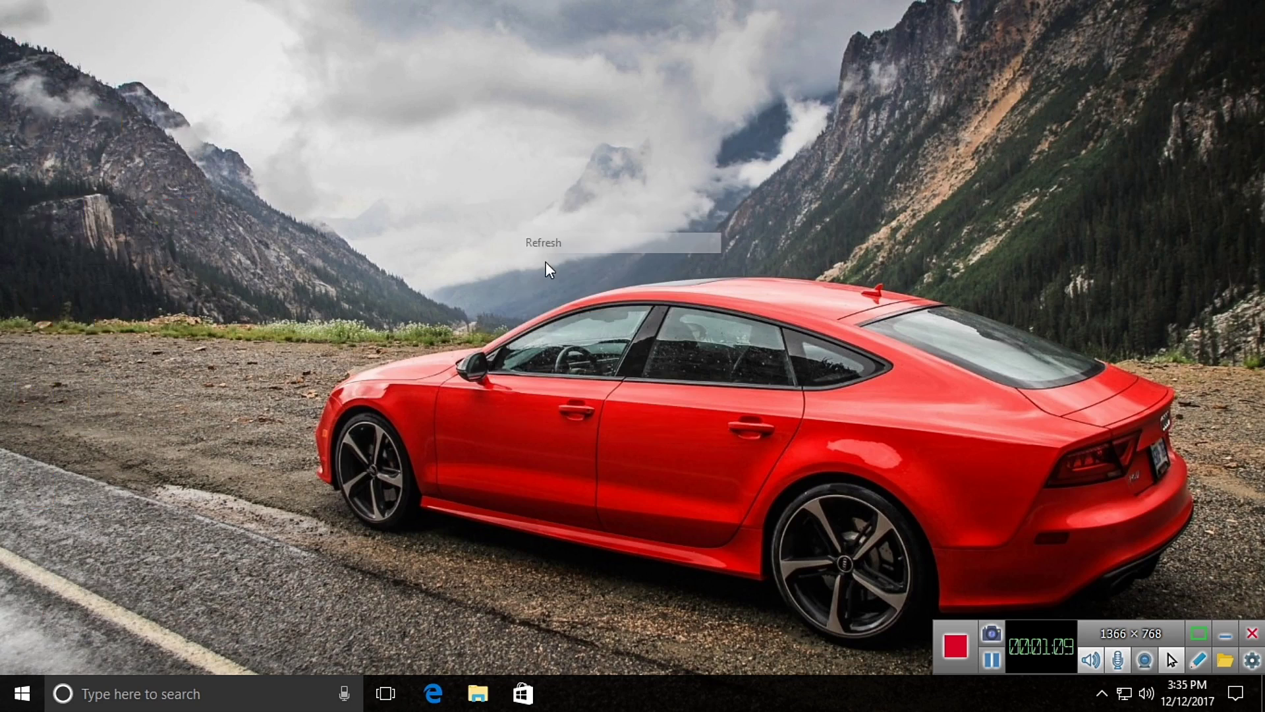
double_click(5, 599)
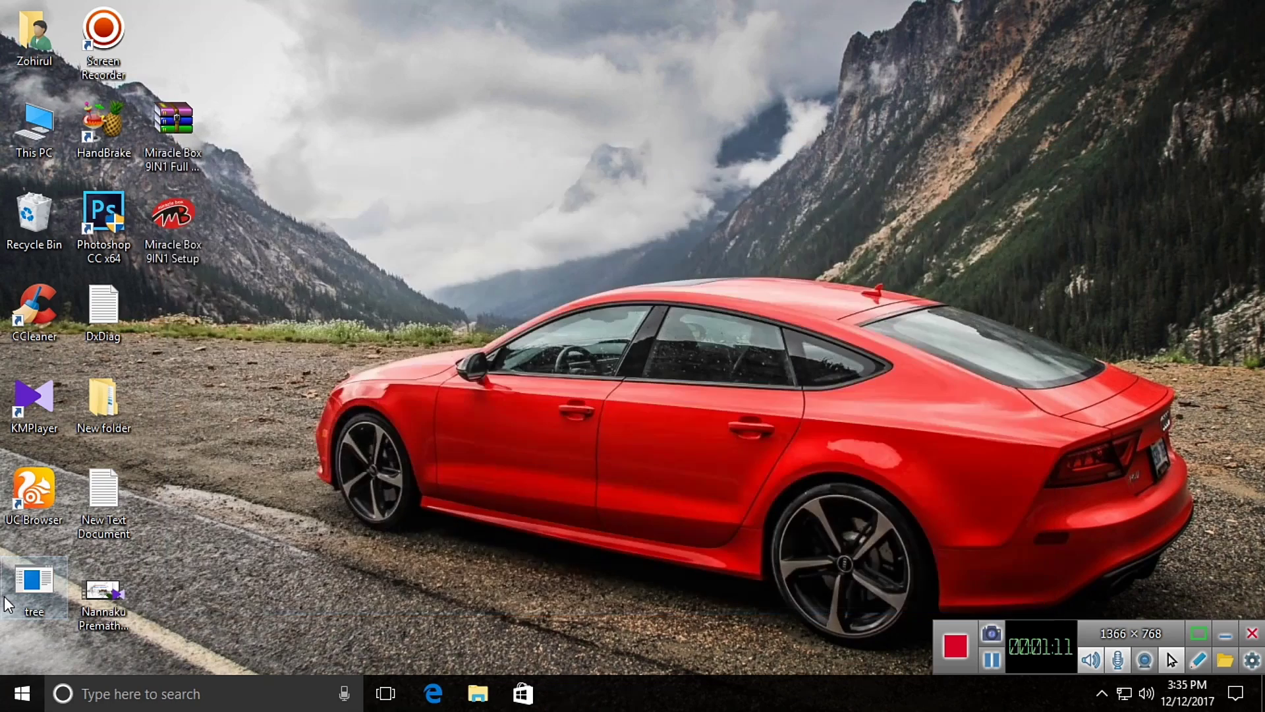
left_click(180, 330)
Select Miracle Box 9IN1 Setup, refresh the desktop again and run the tree program
right_click(231, 196)
left_click(280, 247)
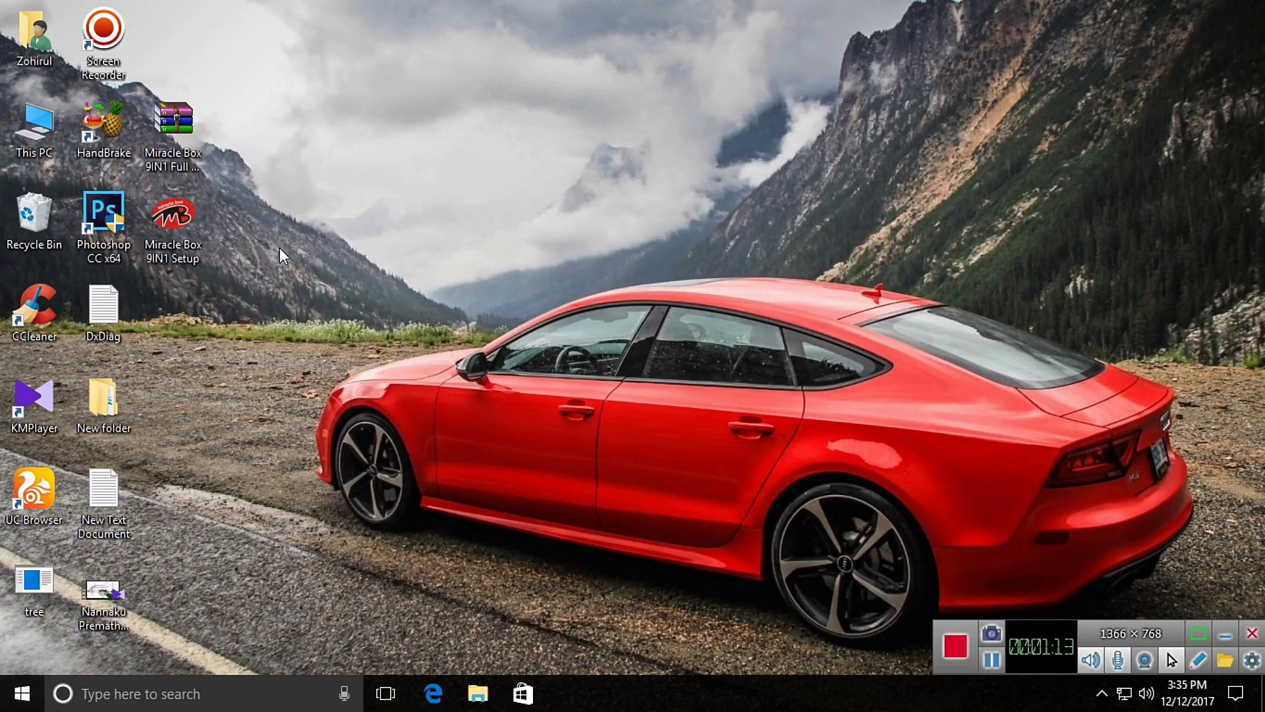
left_click(162, 222)
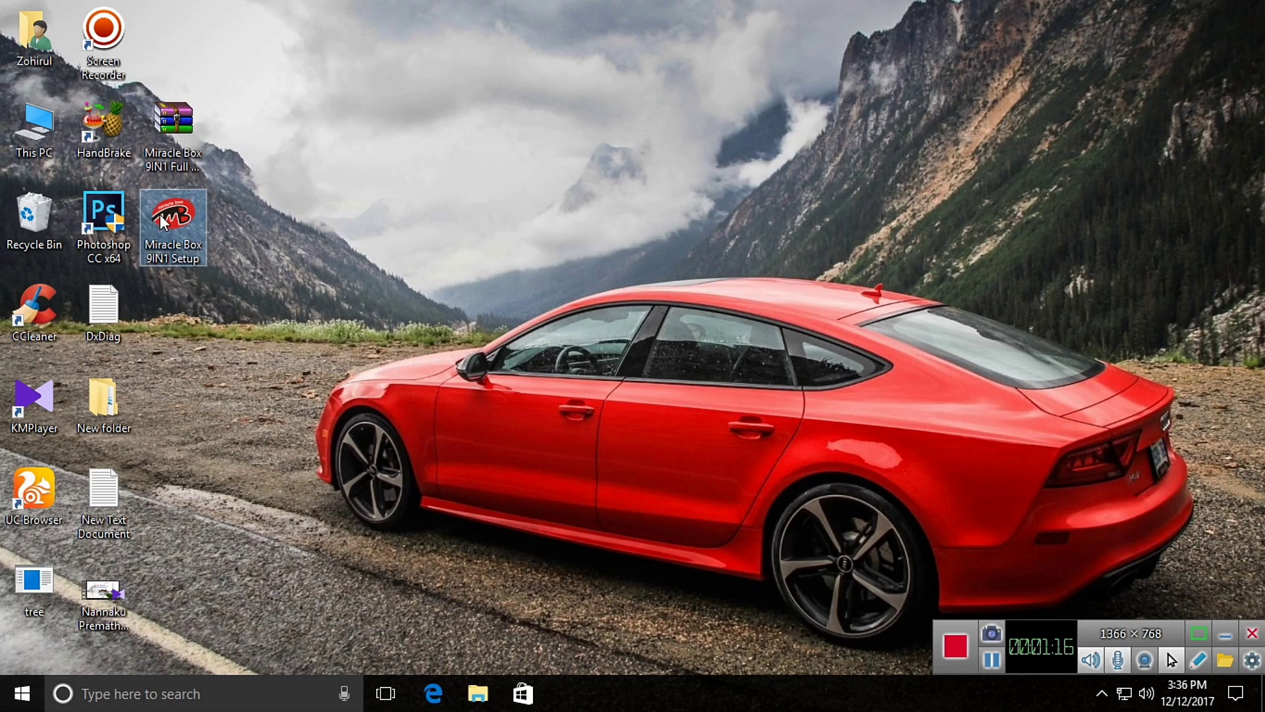
right_click(304, 182)
left_click(377, 228)
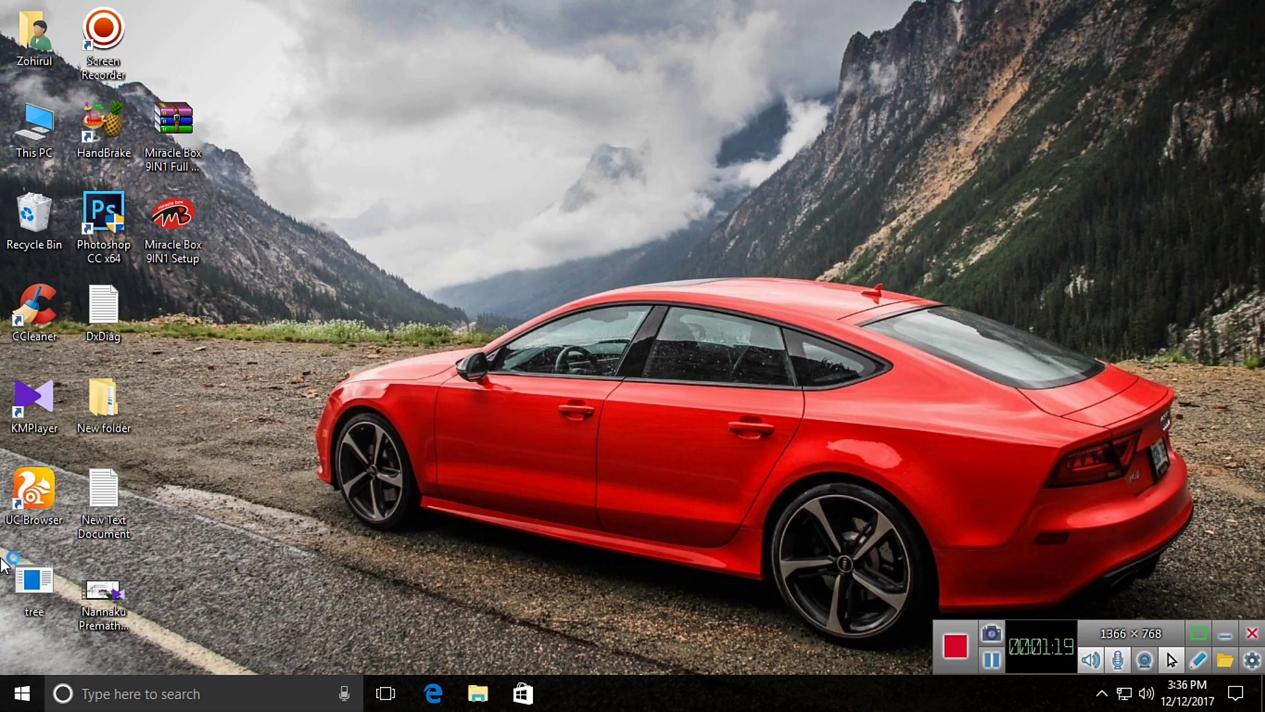
double_click(26, 580)
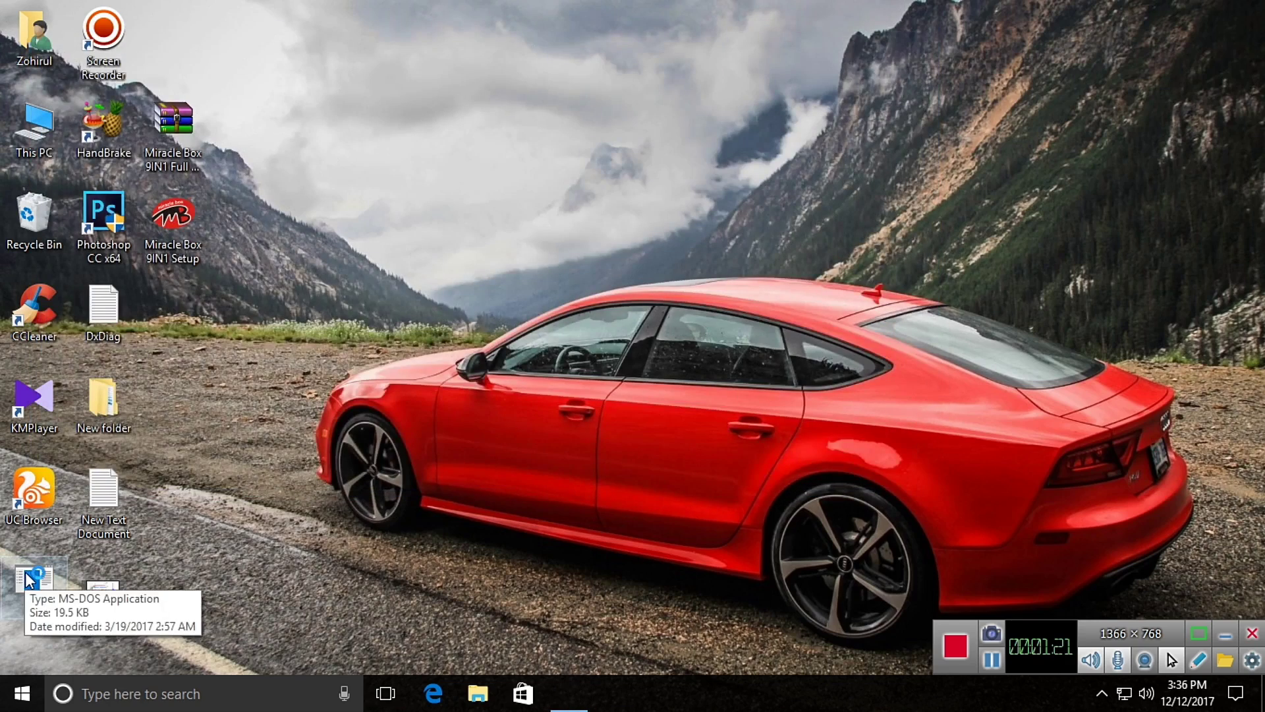
Start the installer with English as the setup language and pass the welcome page
mouse_move(568, 707)
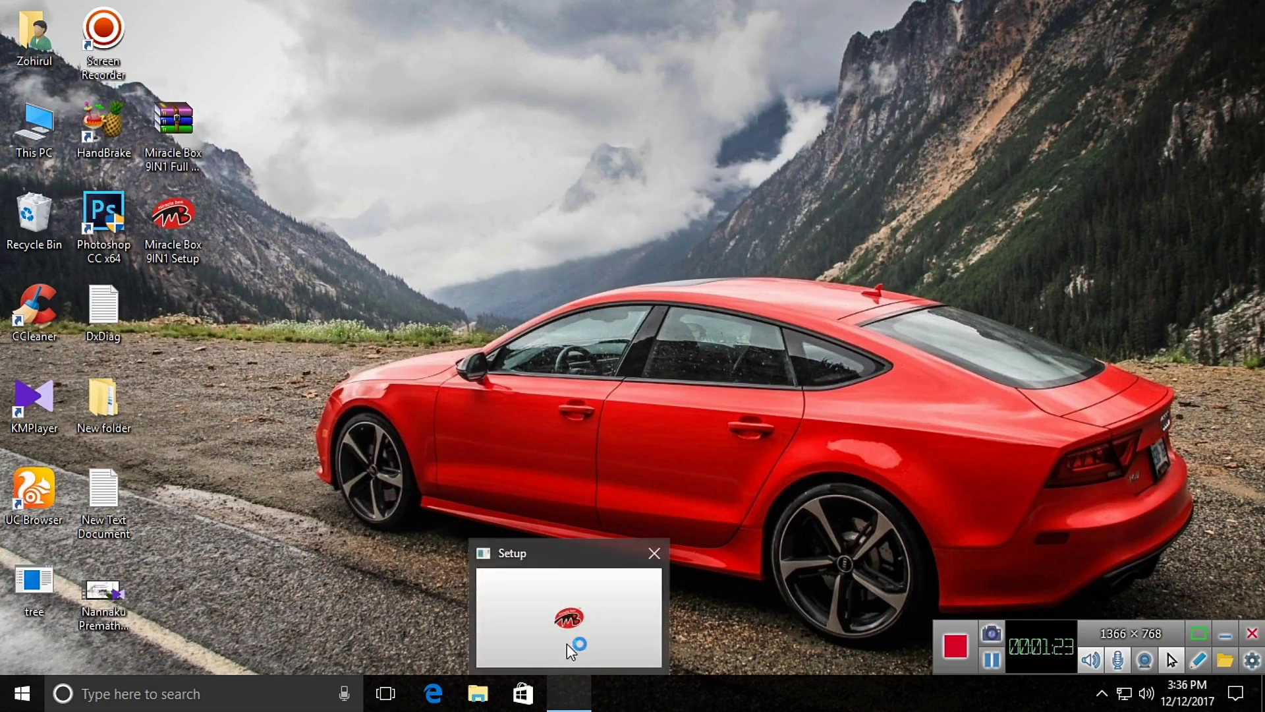
left_click(567, 643)
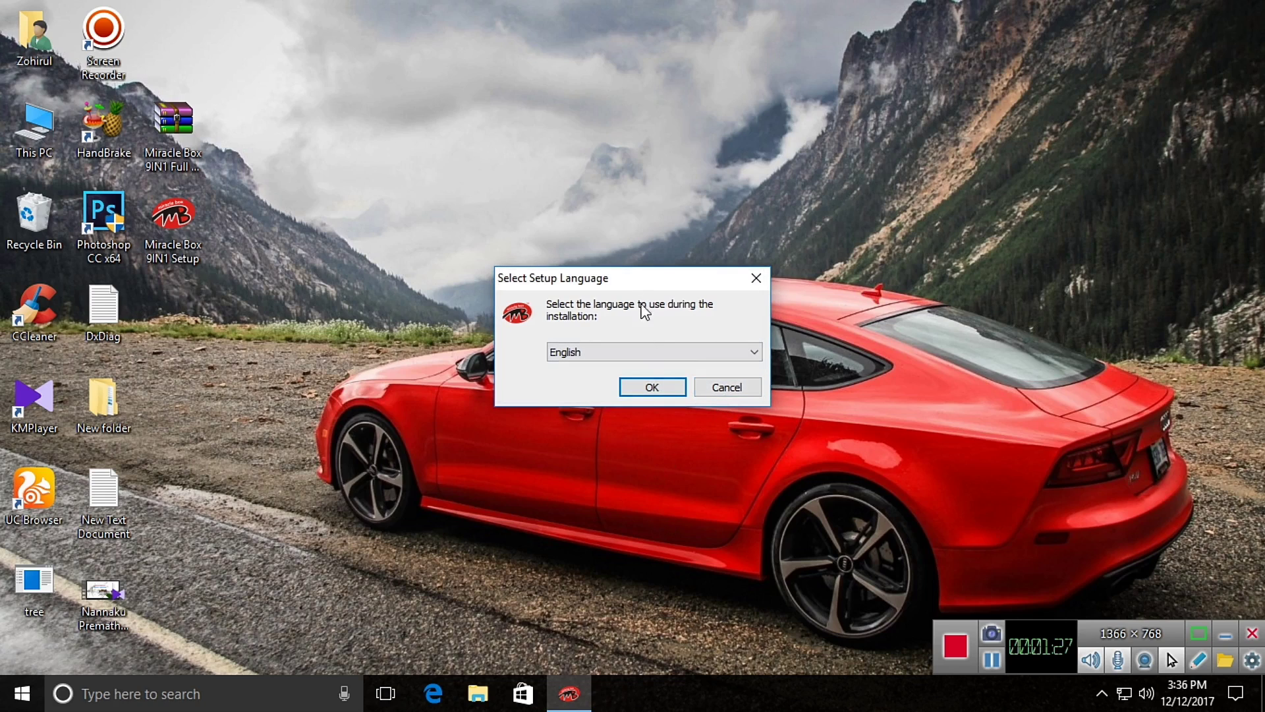
left_click_drag(621, 280, 592, 156)
left_click(624, 264)
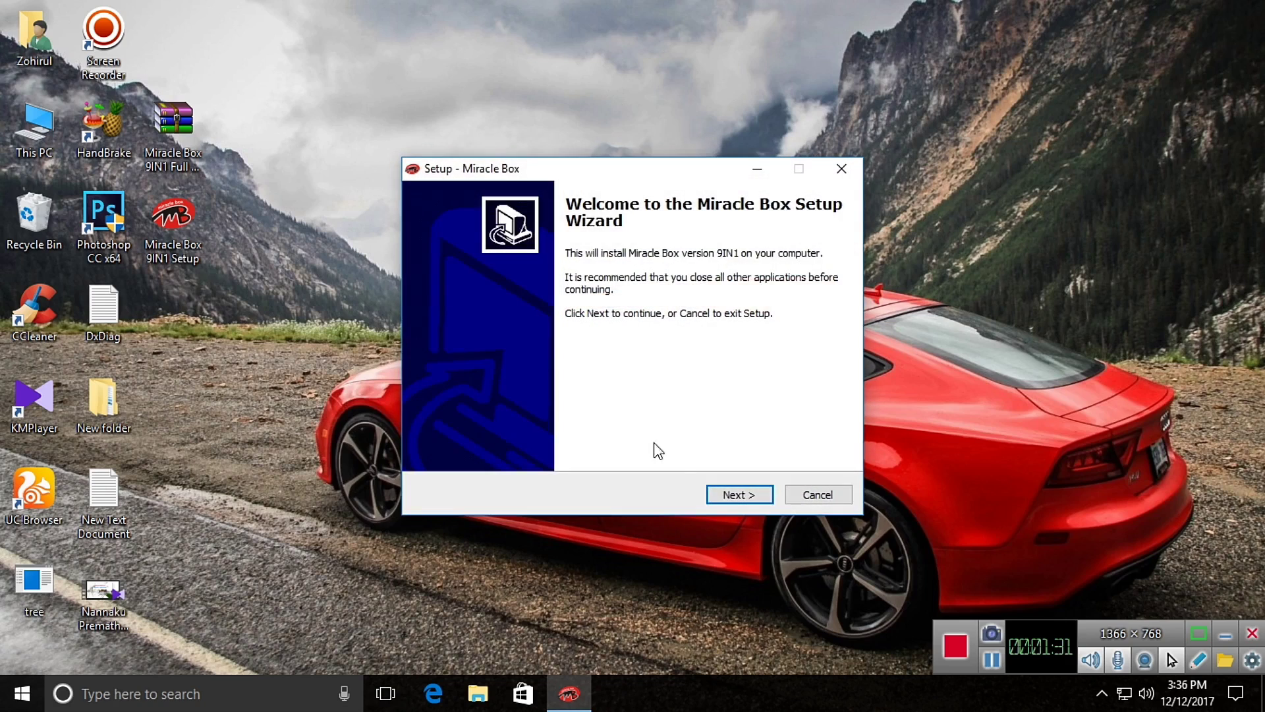
left_click(732, 494)
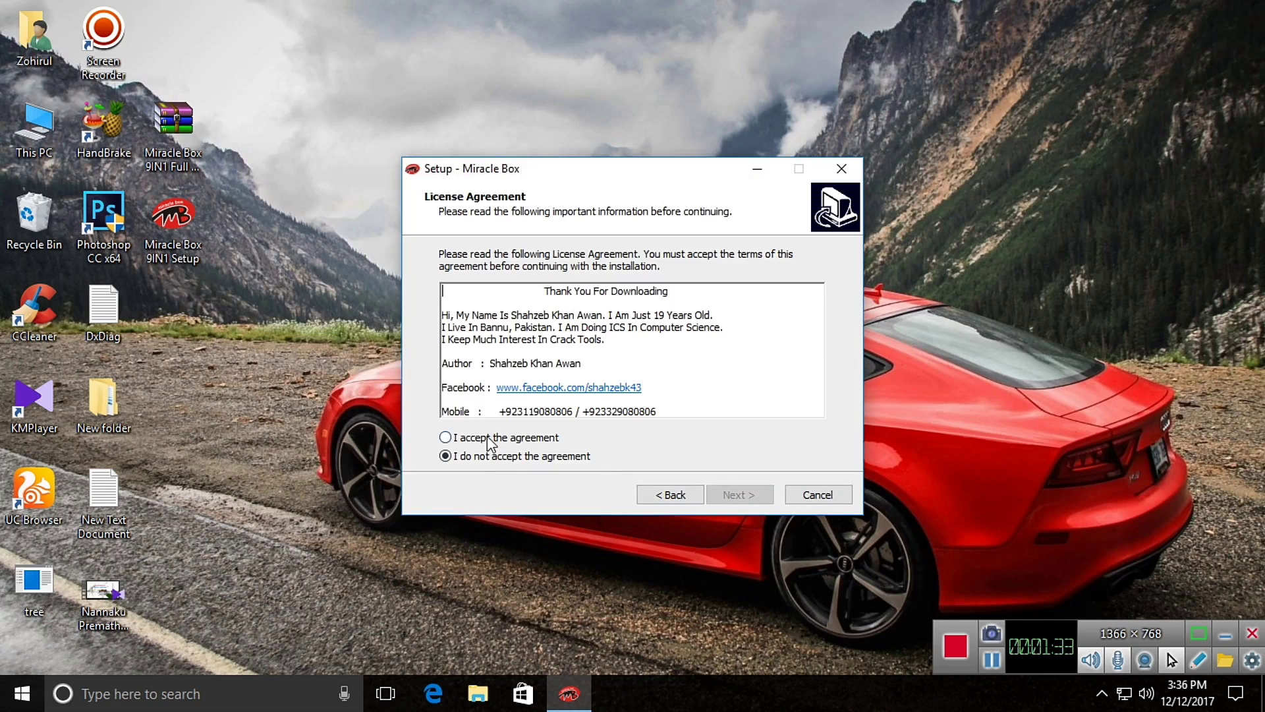
Accept the licence, keep C:\Program Files (x86)\Miracle Box, add a desktop icon and install
left_click(488, 437)
left_click(733, 493)
left_click(725, 494)
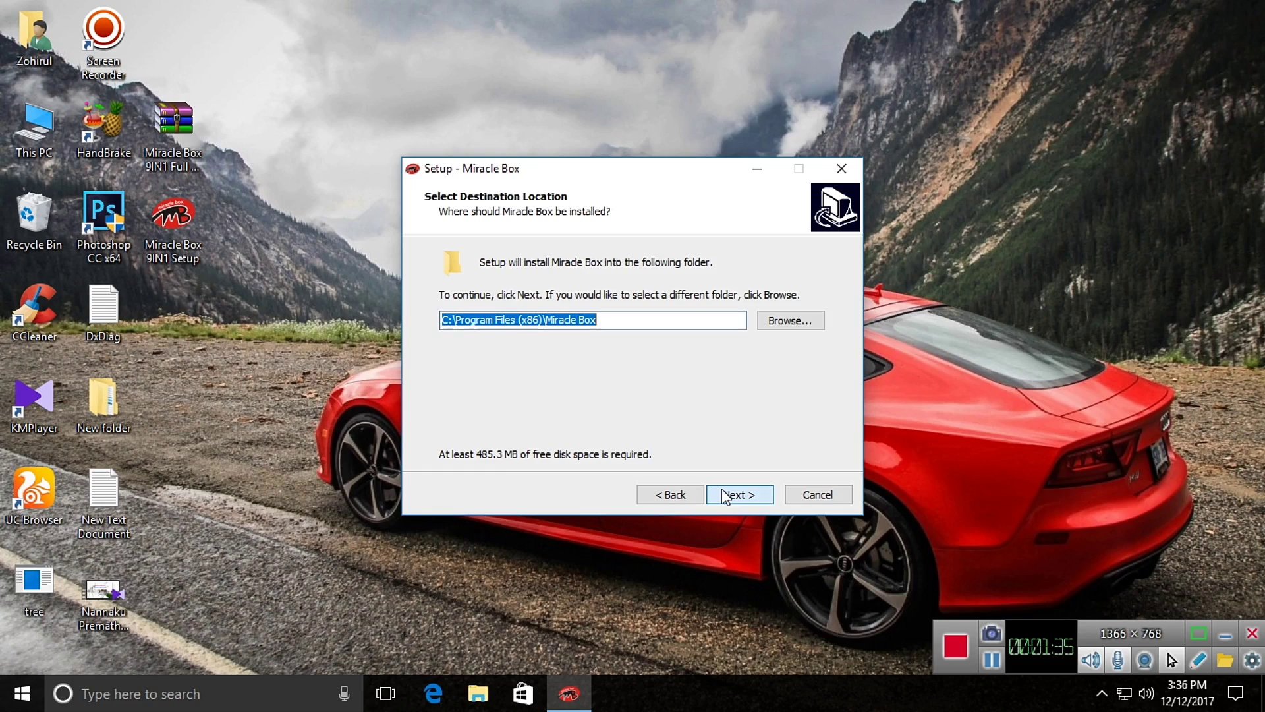
left_click(724, 494)
left_click(724, 494)
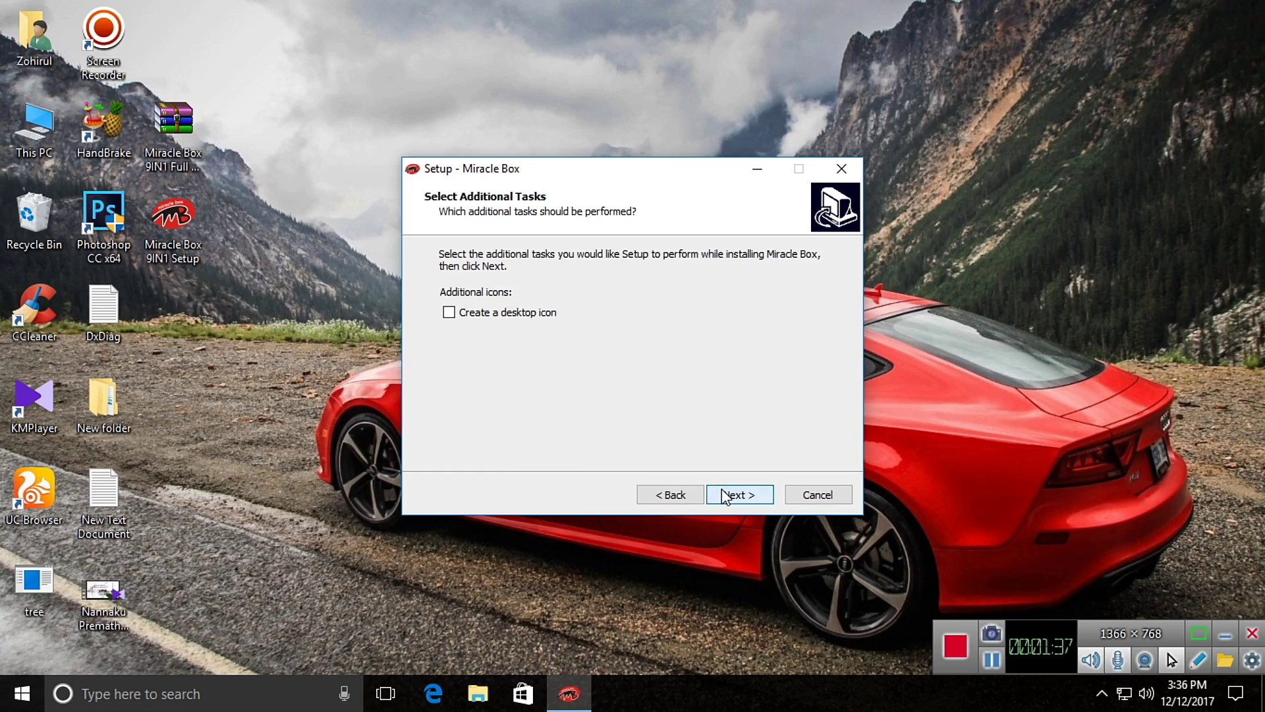
left_click(465, 316)
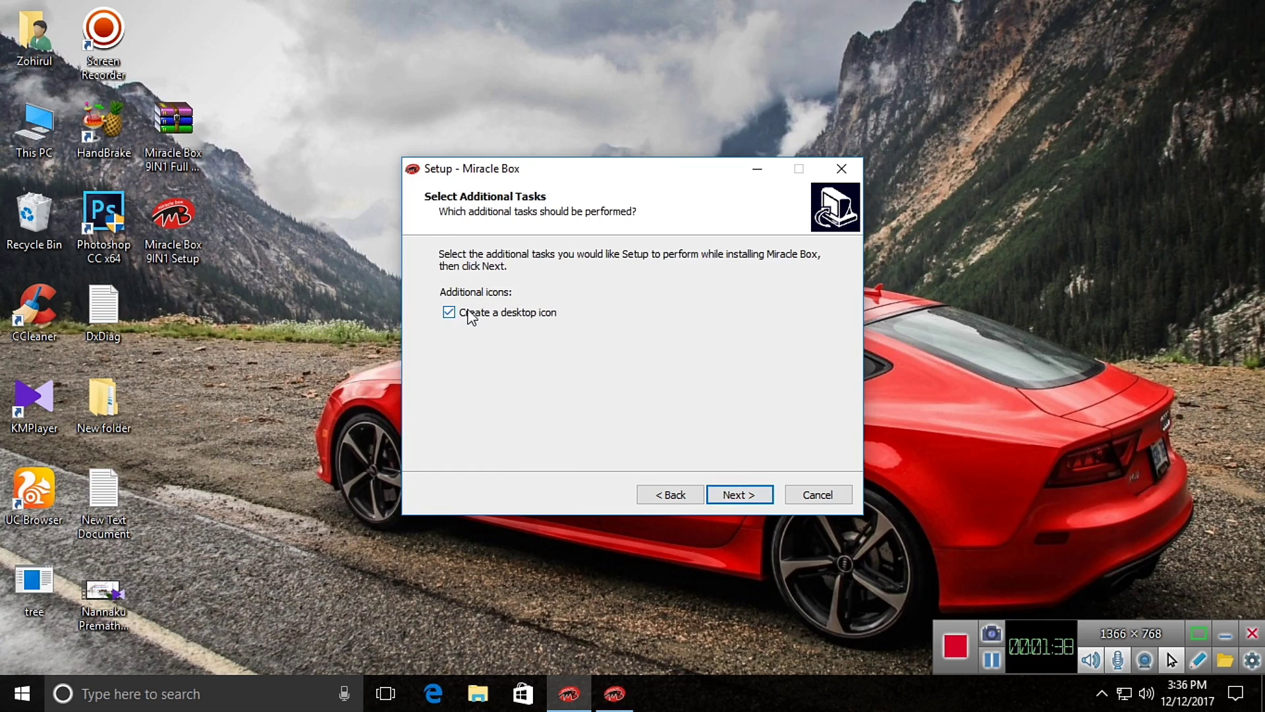
left_click(731, 497)
left_click(731, 495)
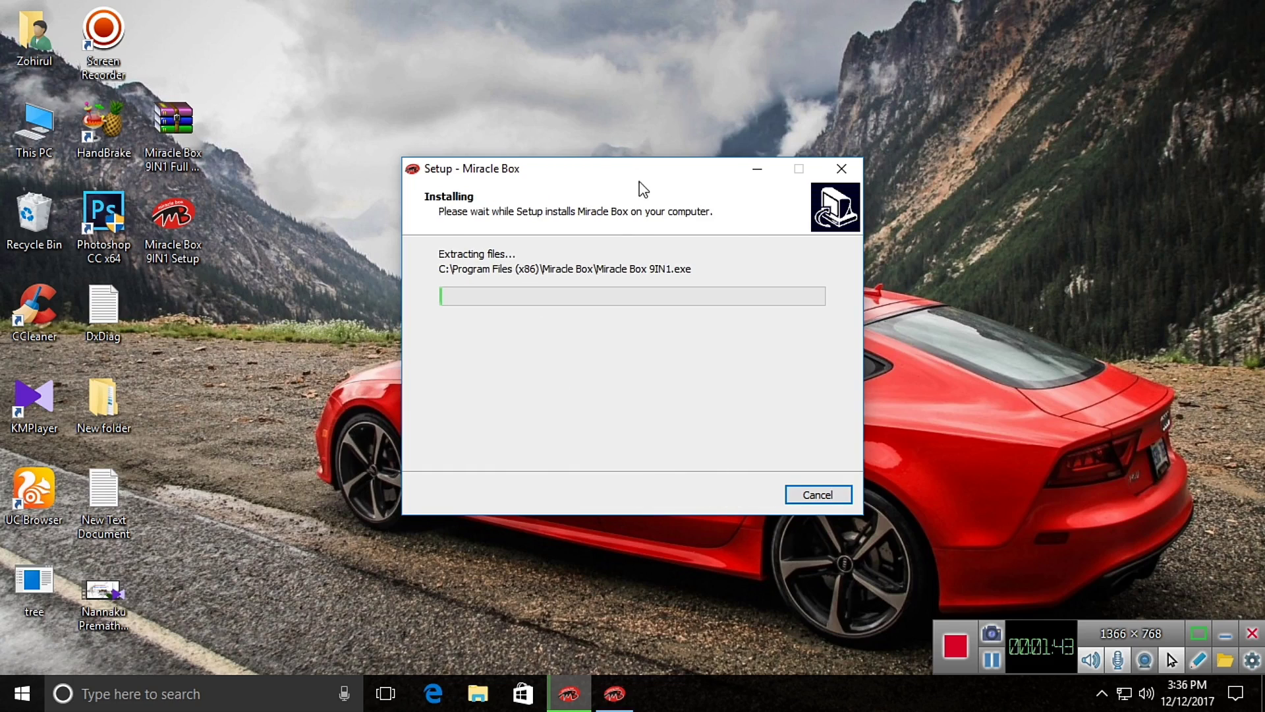
Search 'powe' to view the power plans, close Power Options, refreshing the desktop around it
right_click(417, 46)
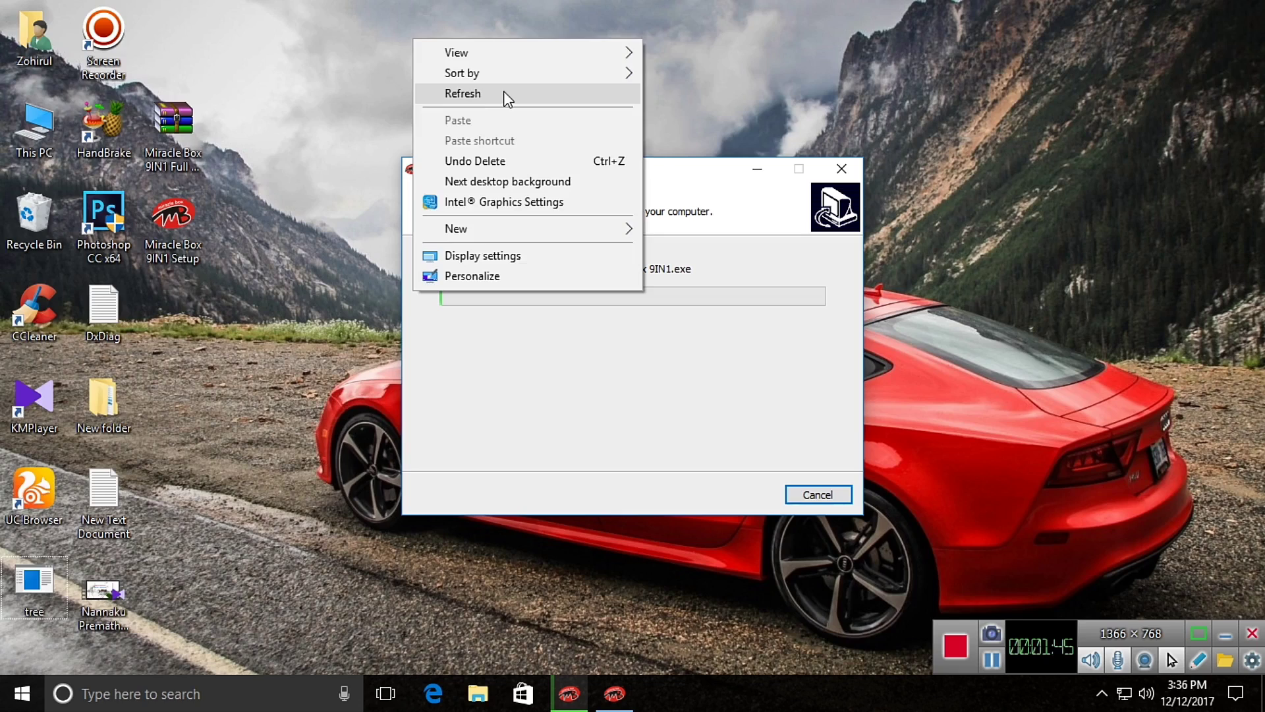
left_click(503, 91)
left_click(312, 691)
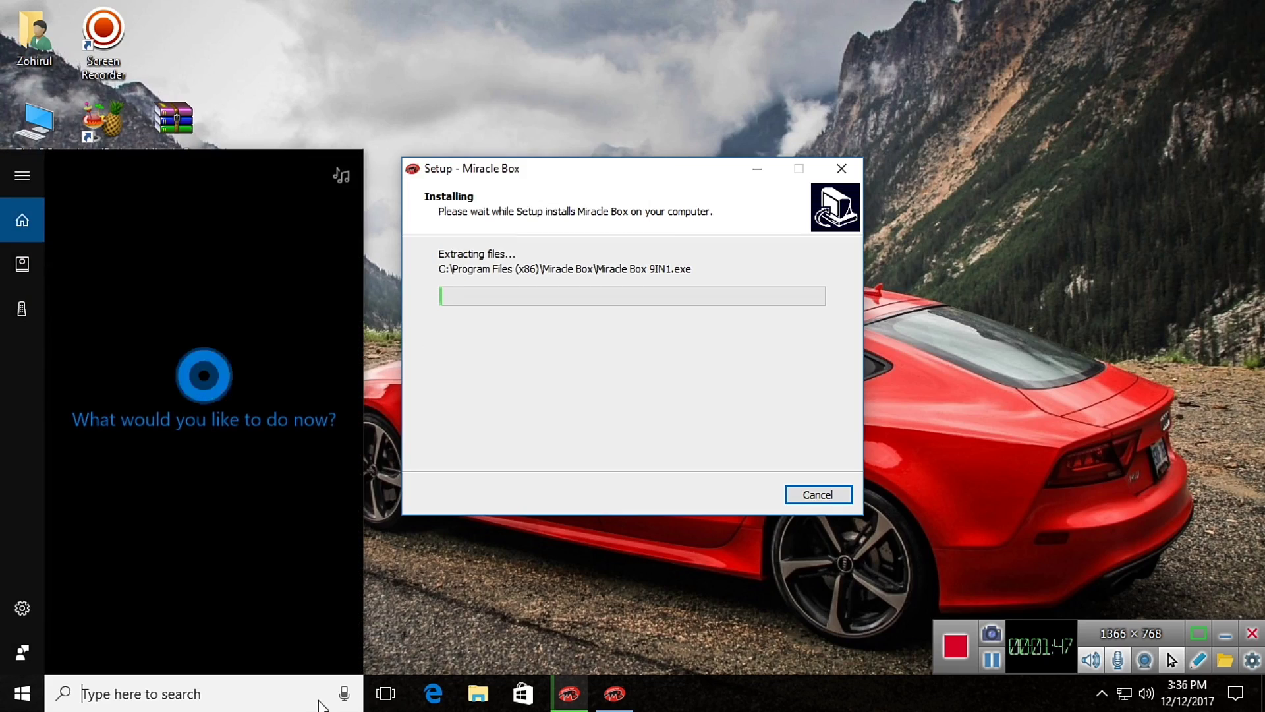
type("powe")
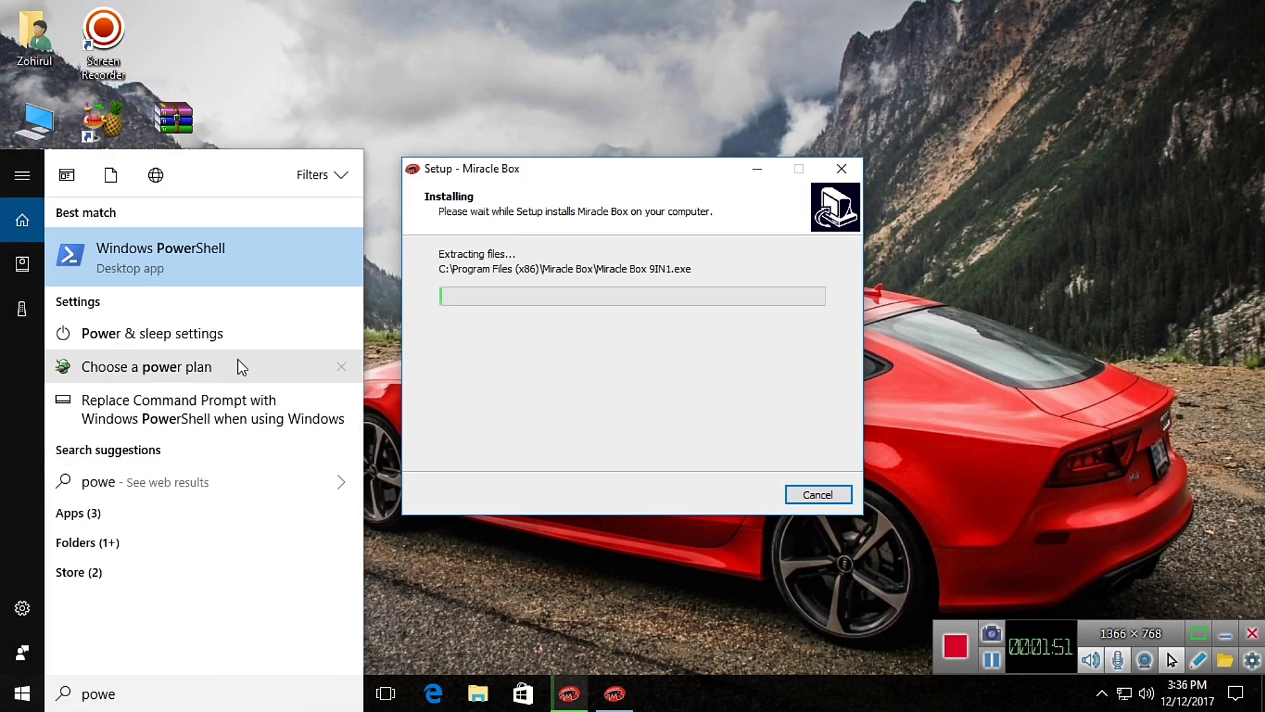
left_click(242, 367)
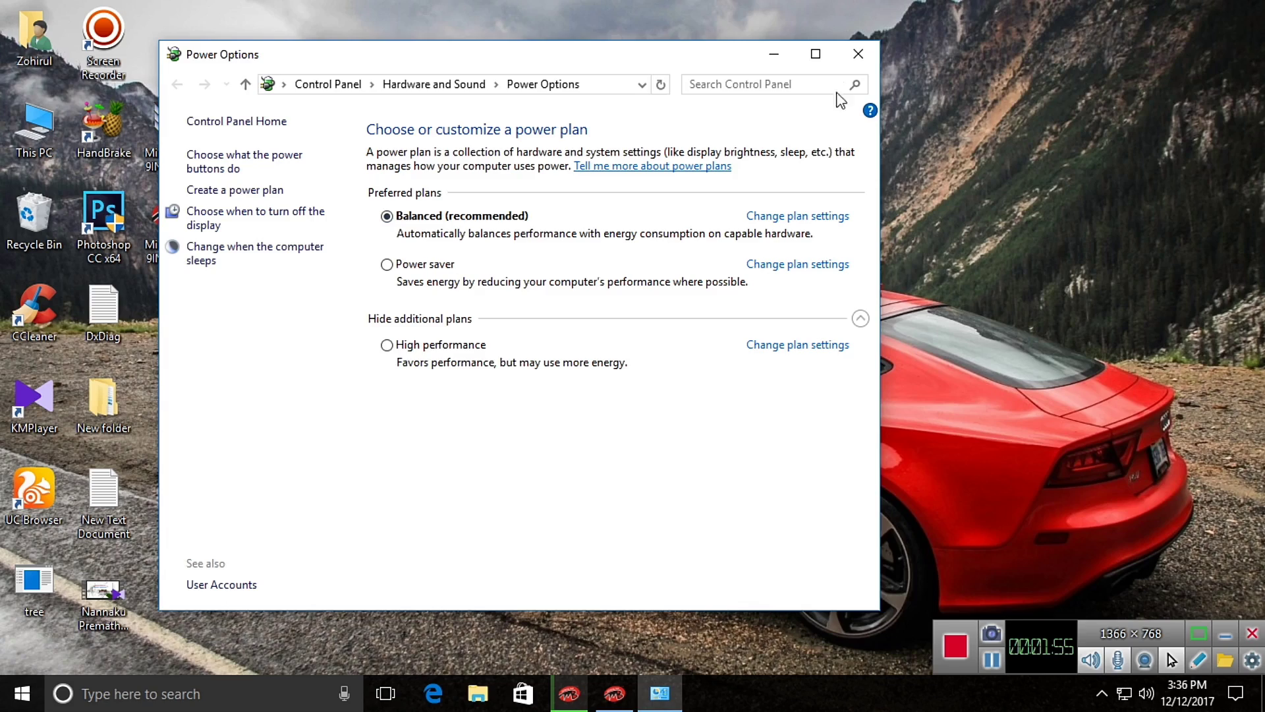
left_click(858, 53)
right_click(634, 3)
left_click(699, 55)
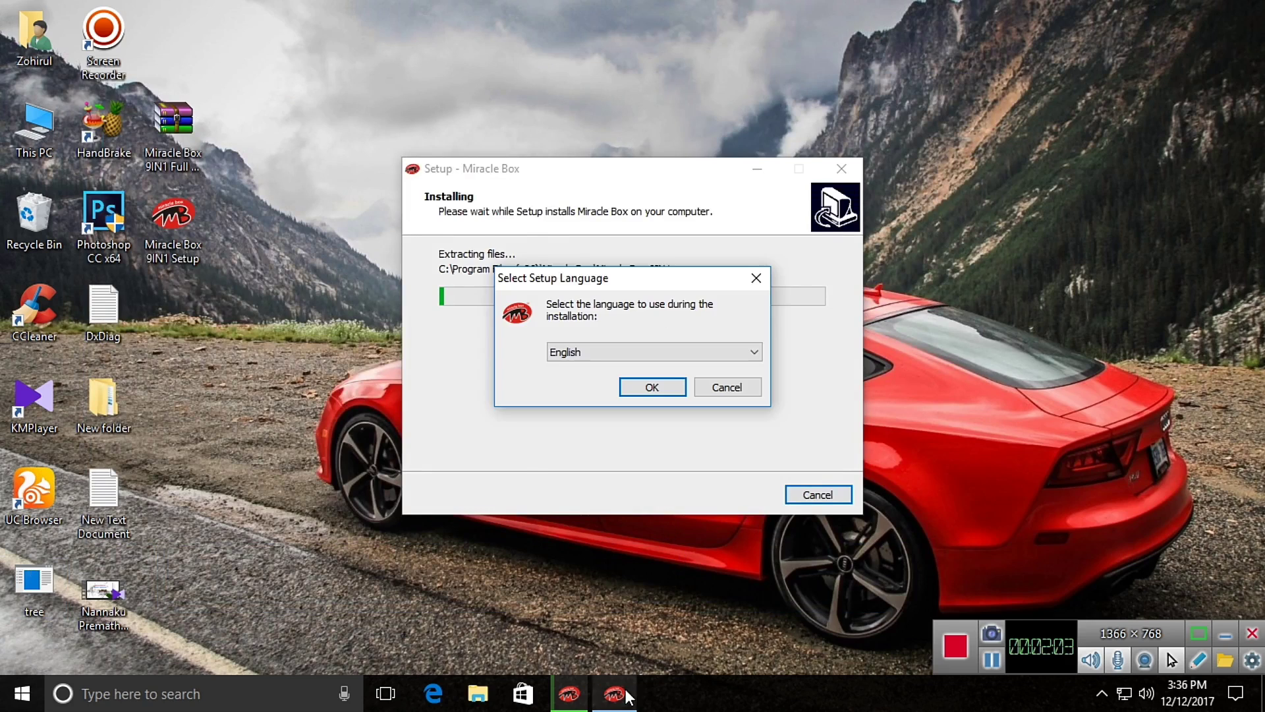
Cancel the extra Select Setup Language prompt, refresh the desktop and run the tree listing
left_click(728, 388)
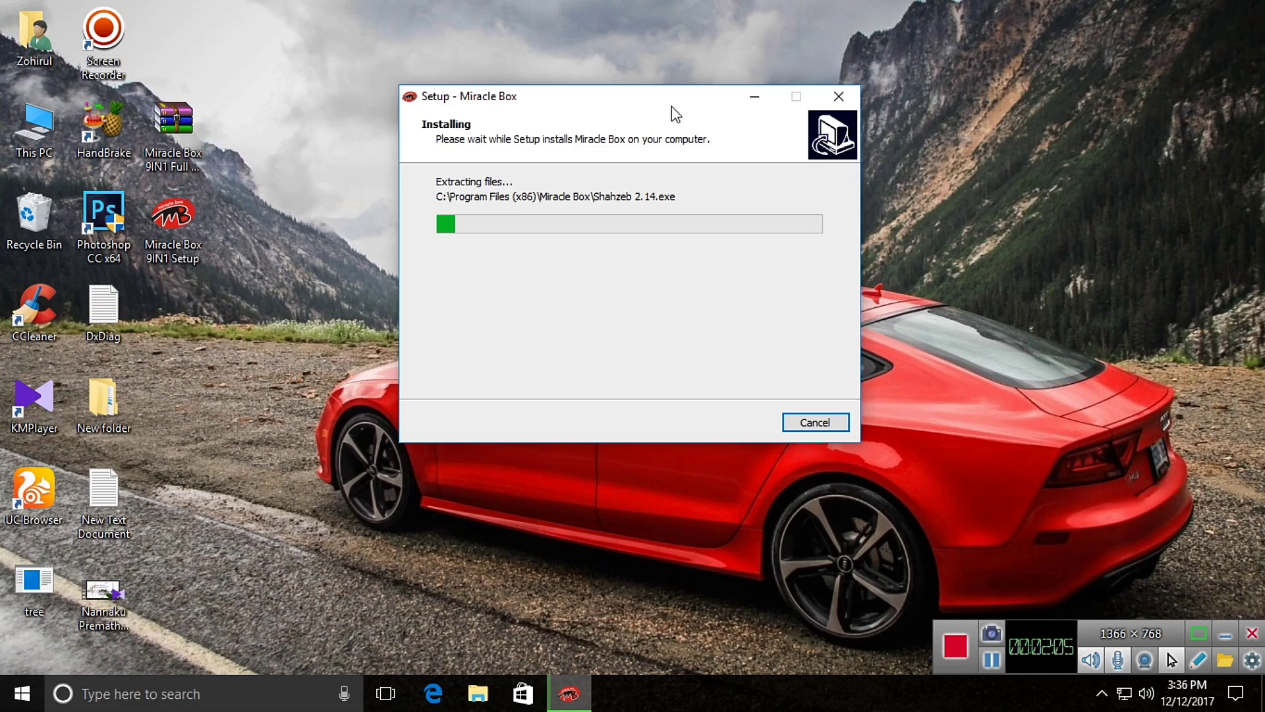
right_click(590, 10)
left_click(642, 62)
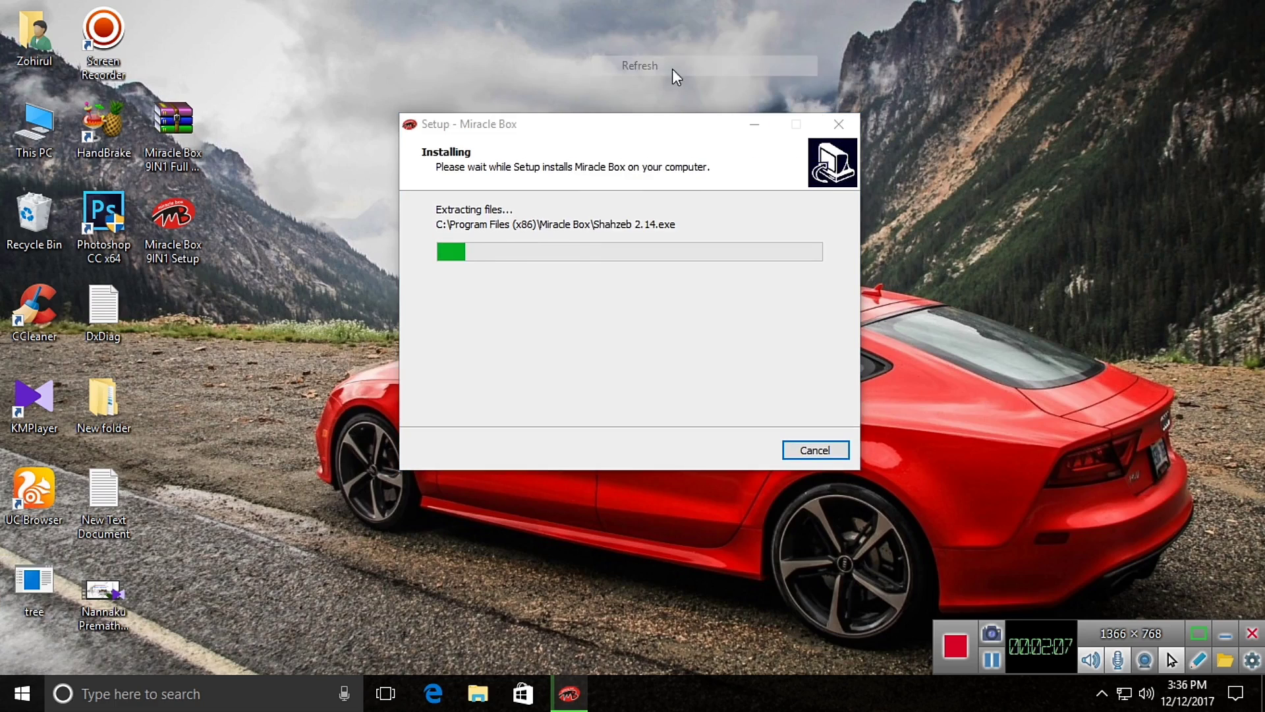
double_click(4, 596)
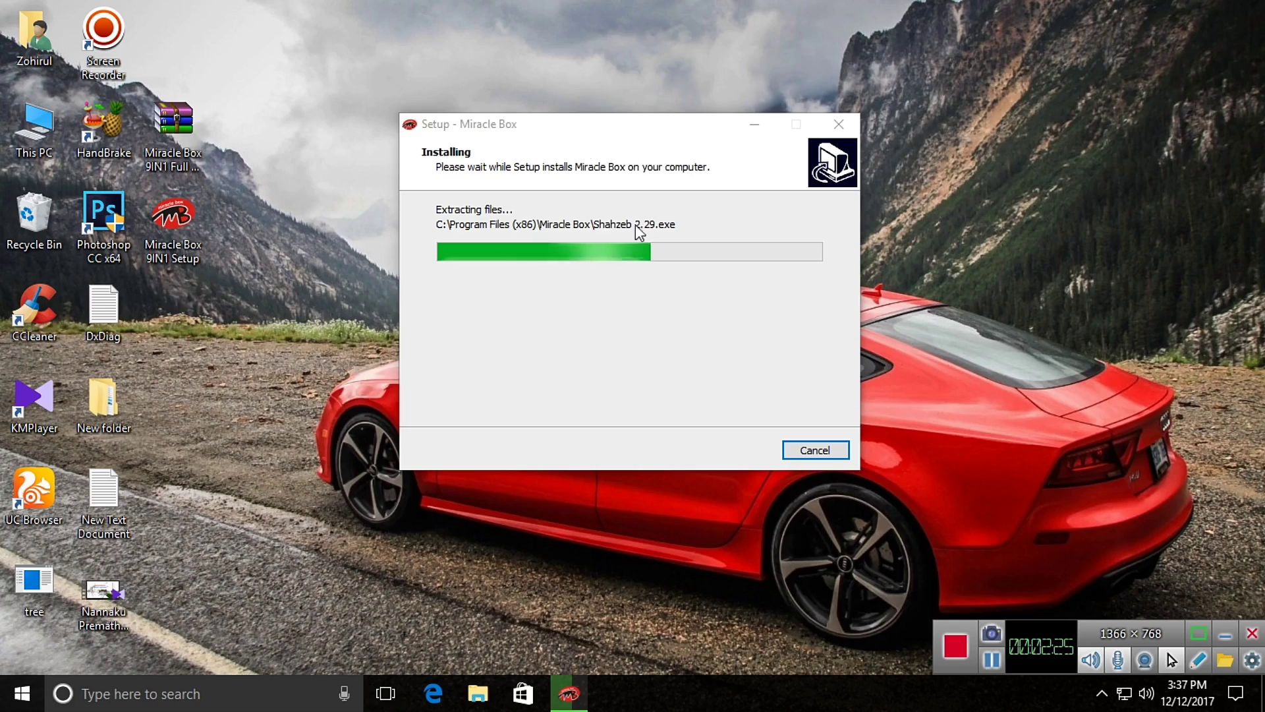
Keep refreshing the desktop and rerunning the tree listing while setup extracts files
right_click(578, 21)
left_click(627, 74)
right_click(579, 22)
left_click(658, 72)
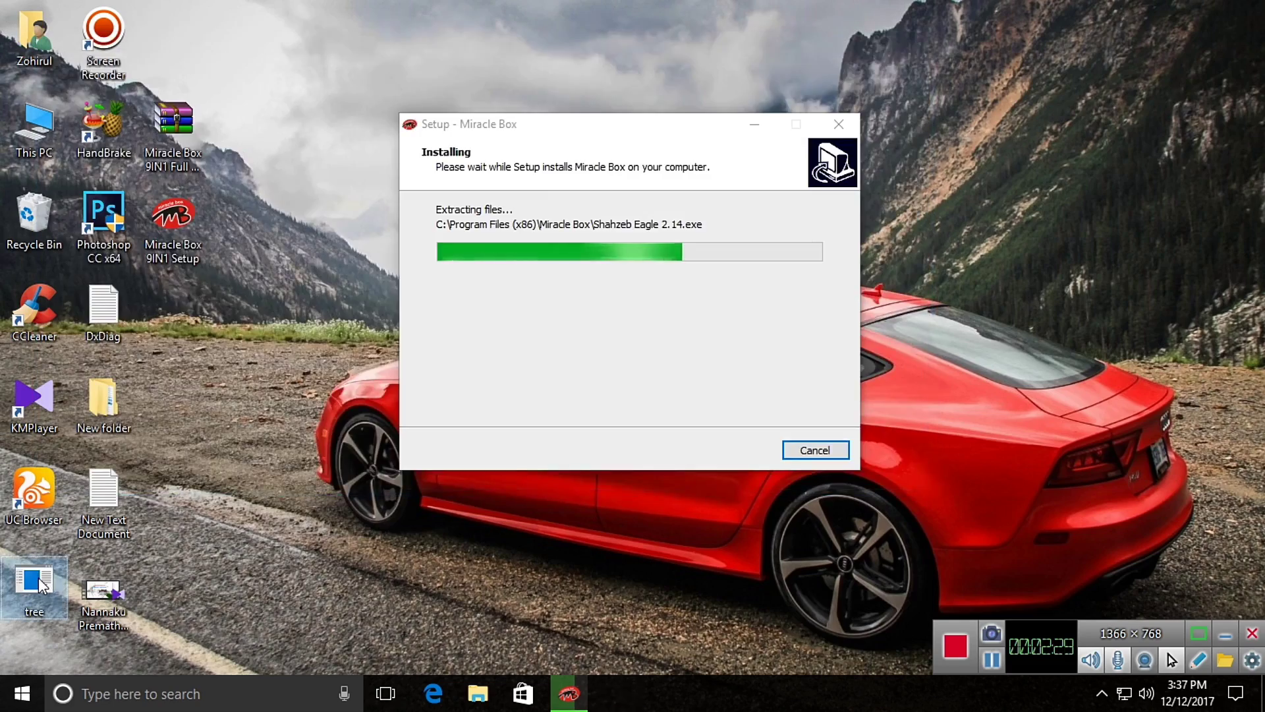
double_click(39, 583)
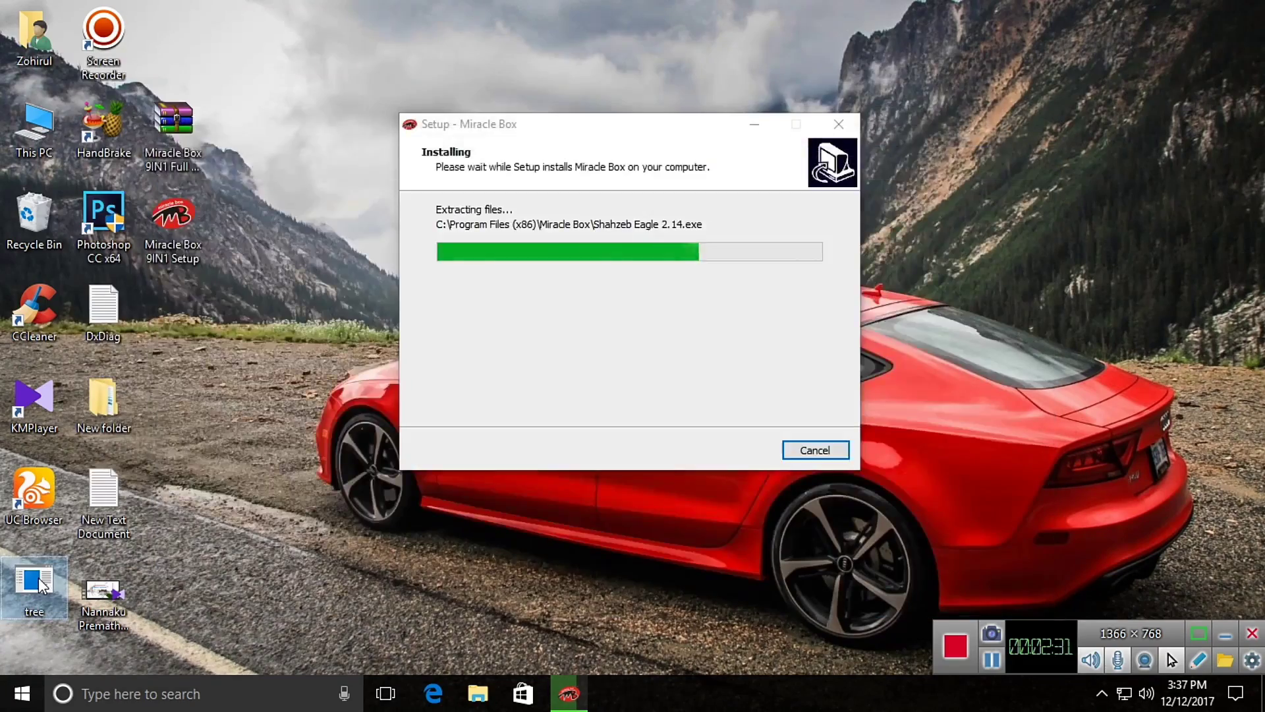
double_click(38, 583)
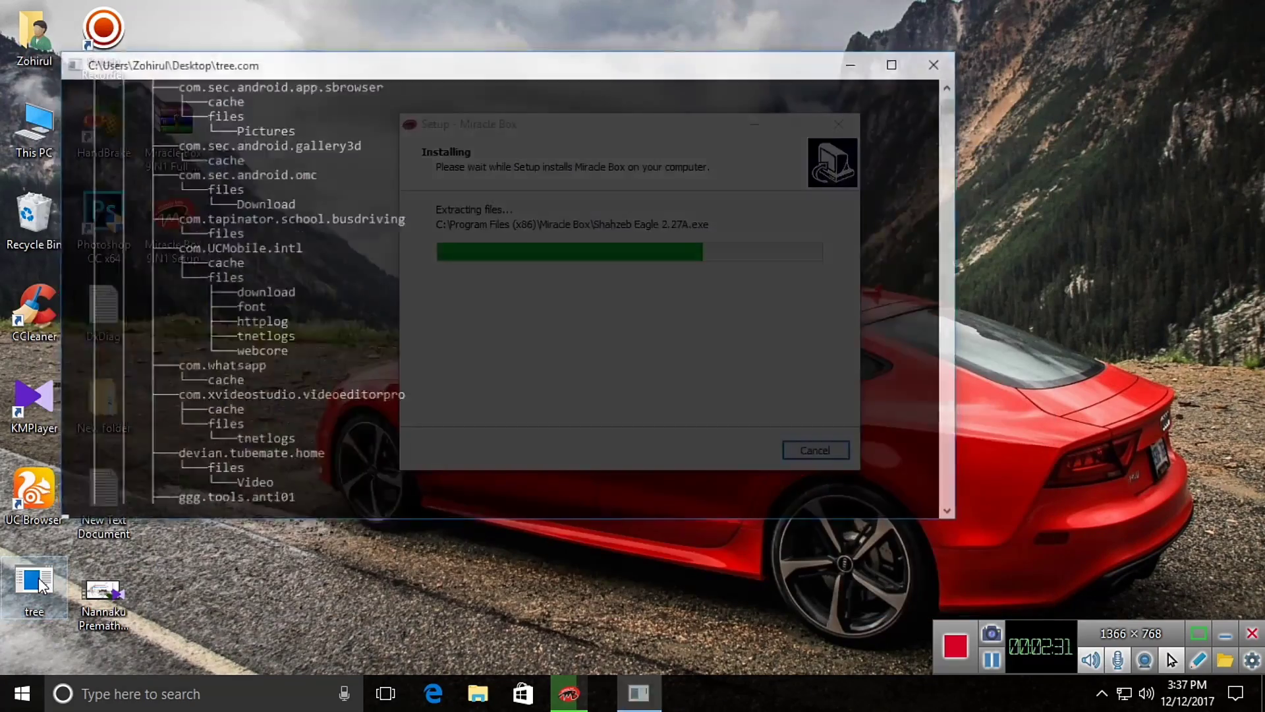
right_click(578, 6)
left_click(629, 54)
right_click(572, 3)
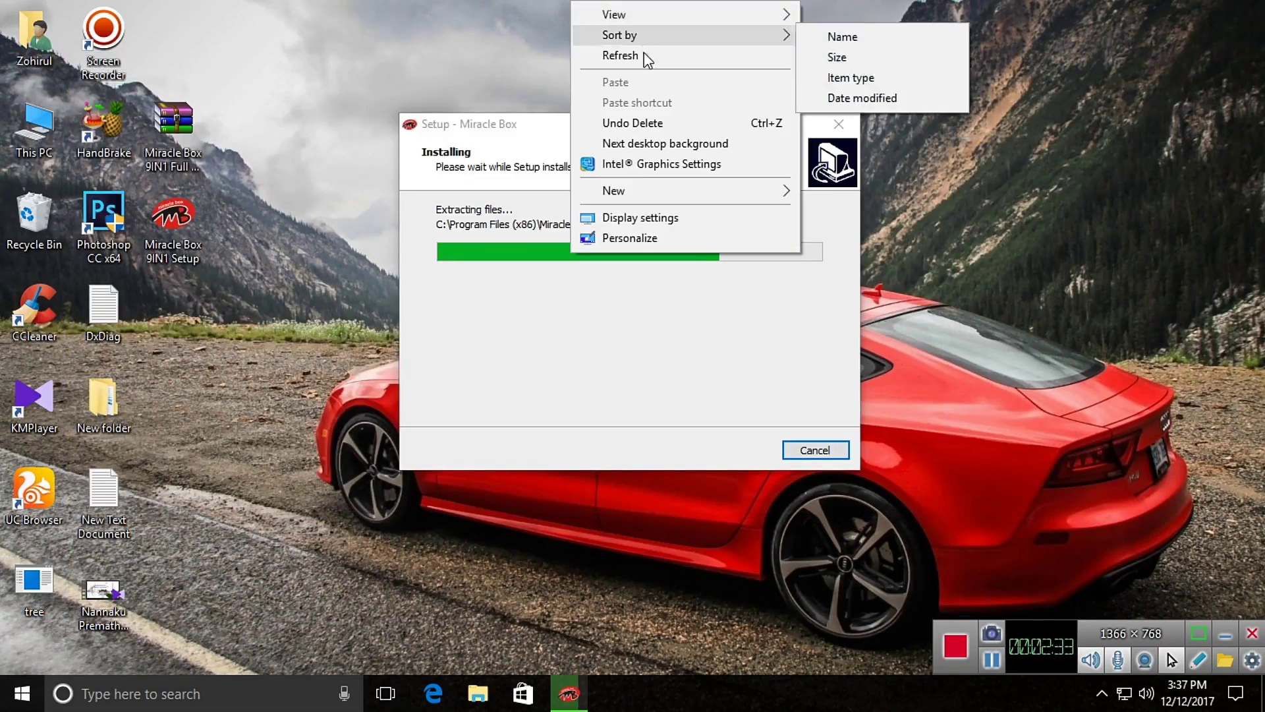
left_click(642, 55)
Pass the Information page and finish setup with 'Launch Miracle Box' unchecked
double_click(14, 583)
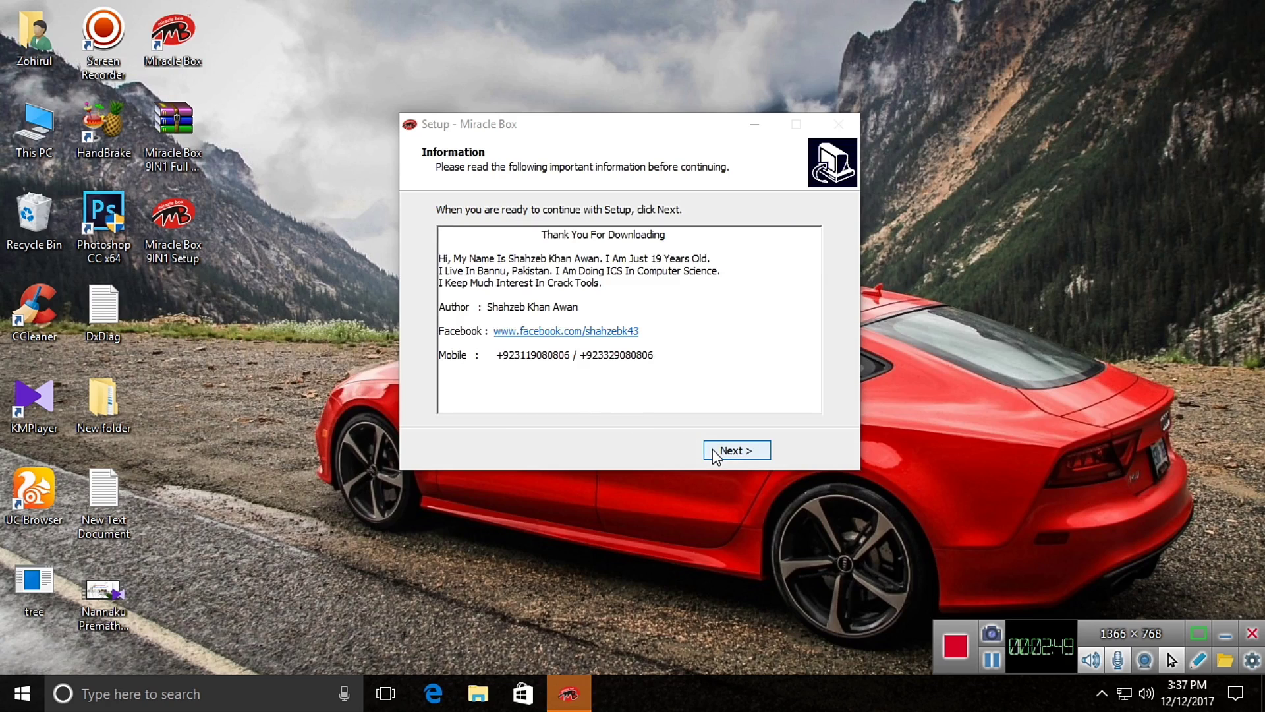
left_click(714, 453)
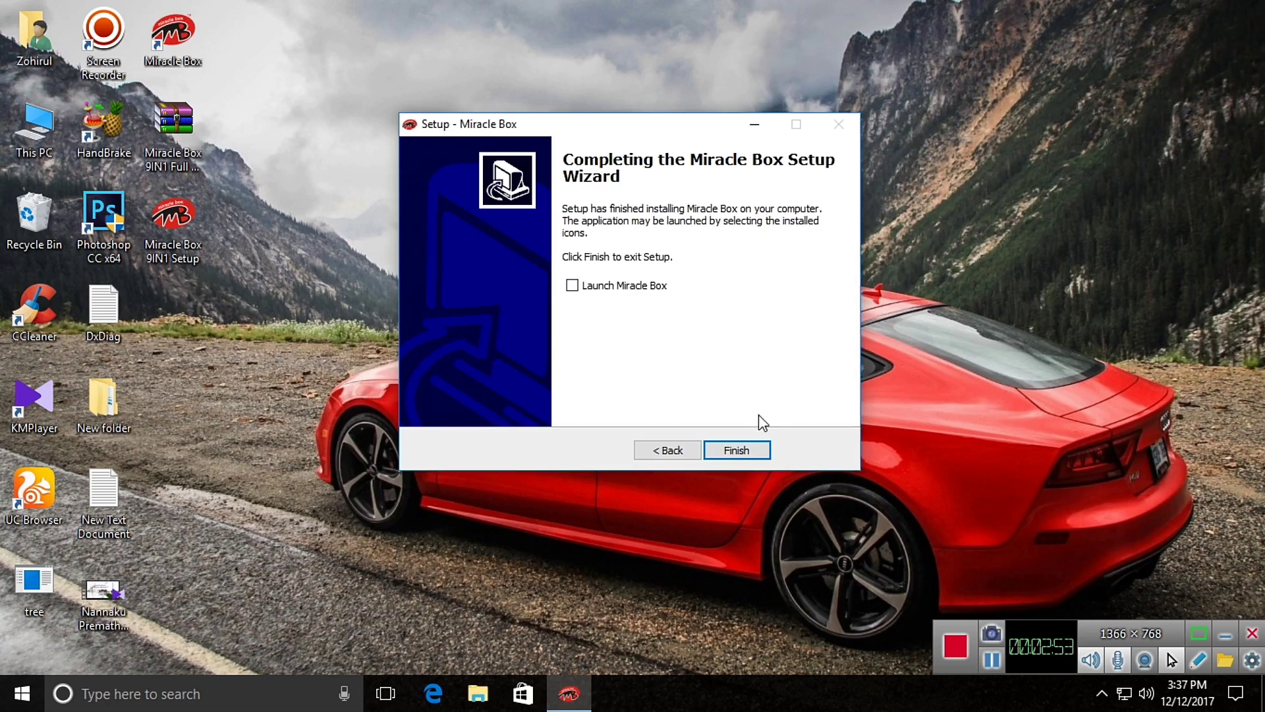
left_click(735, 451)
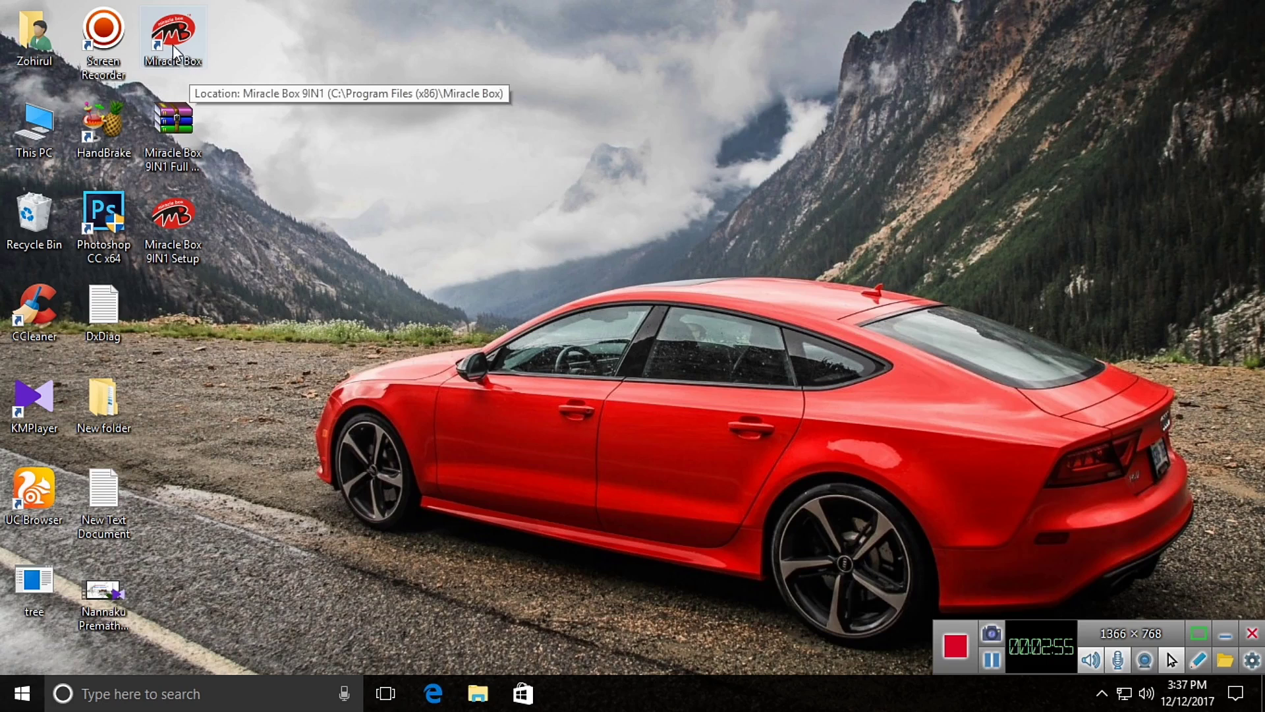
Run the Miracle Box shortcut as administrator and reposition the 9IN1 launcher window
left_click_drag(181, 56, 179, 311)
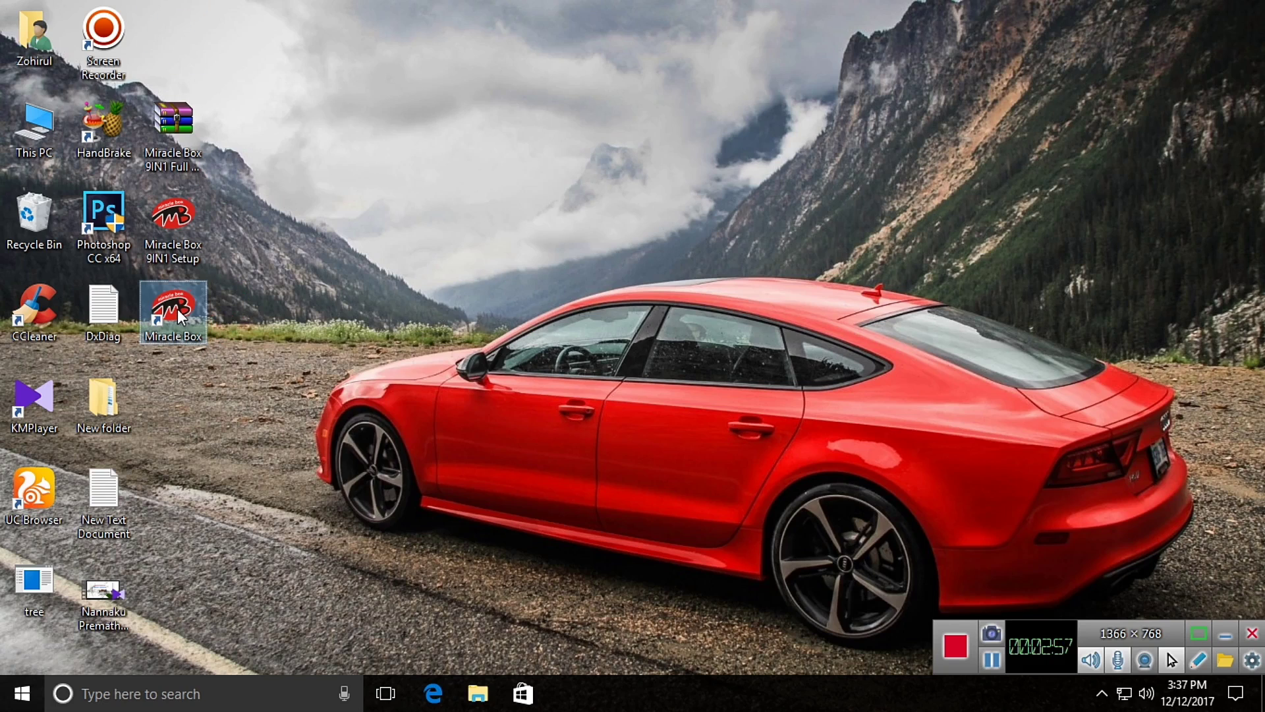
right_click(177, 309)
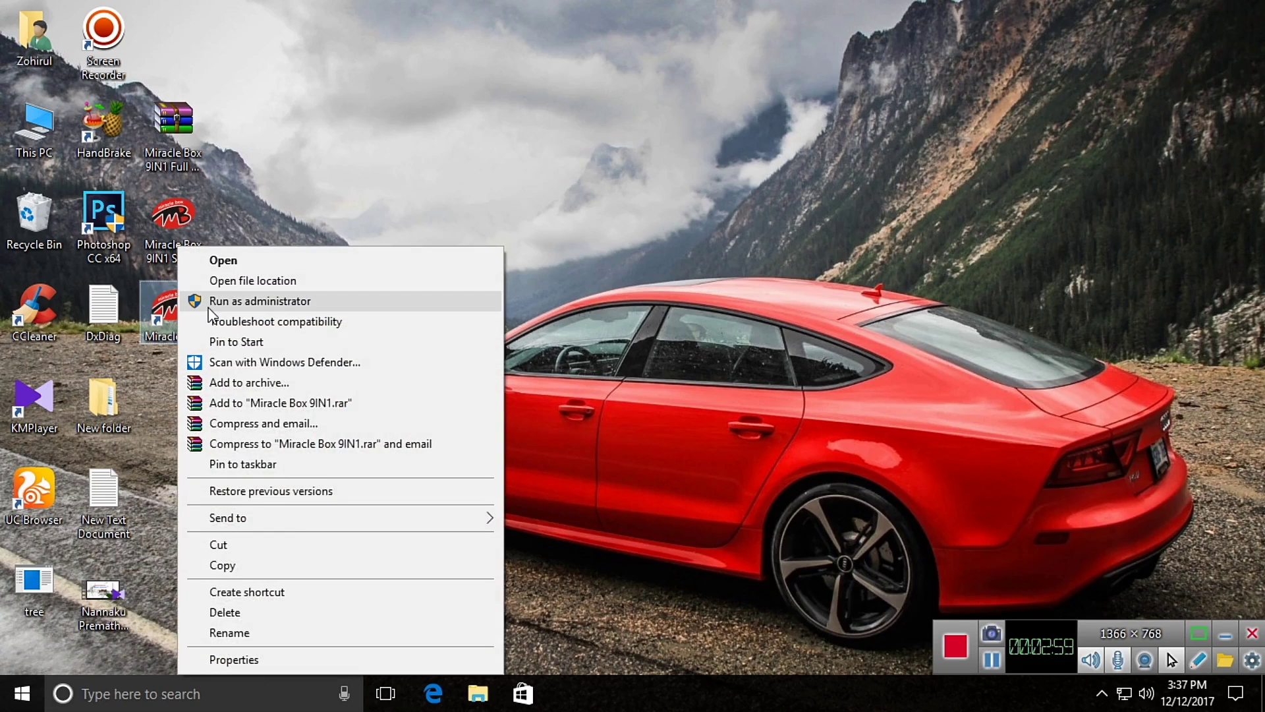
left_click(208, 306)
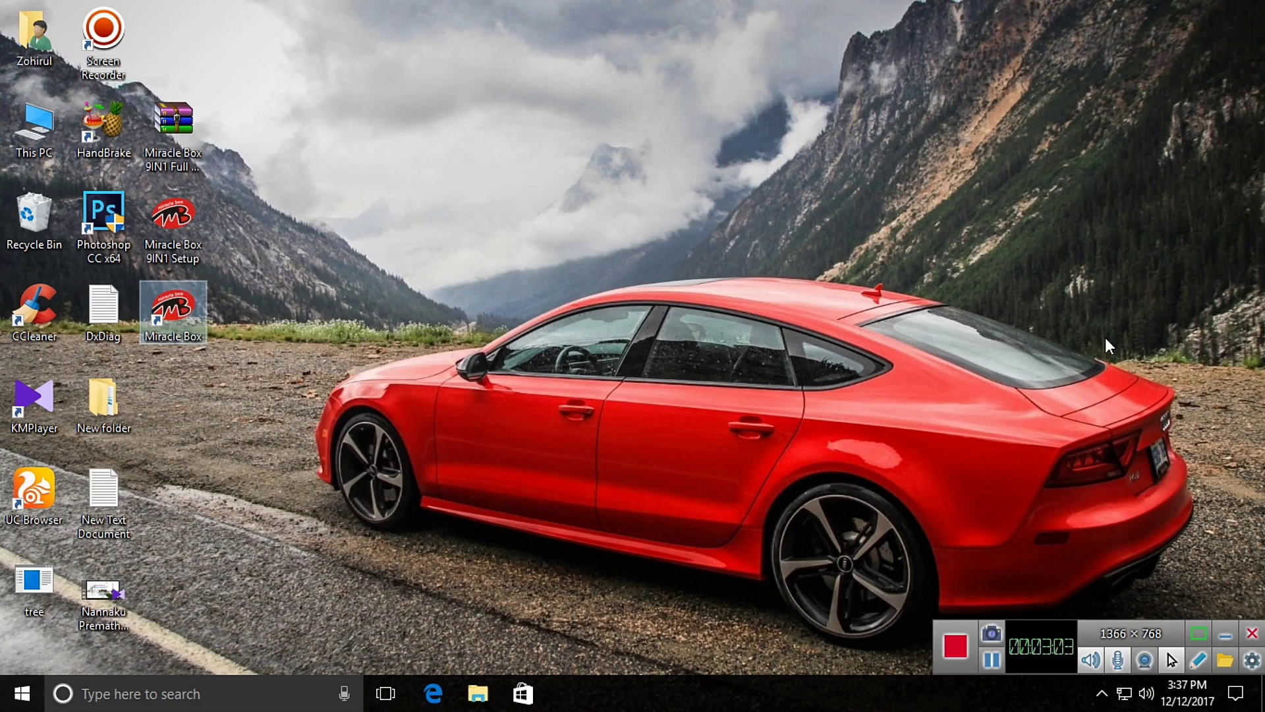
right_click(978, 239)
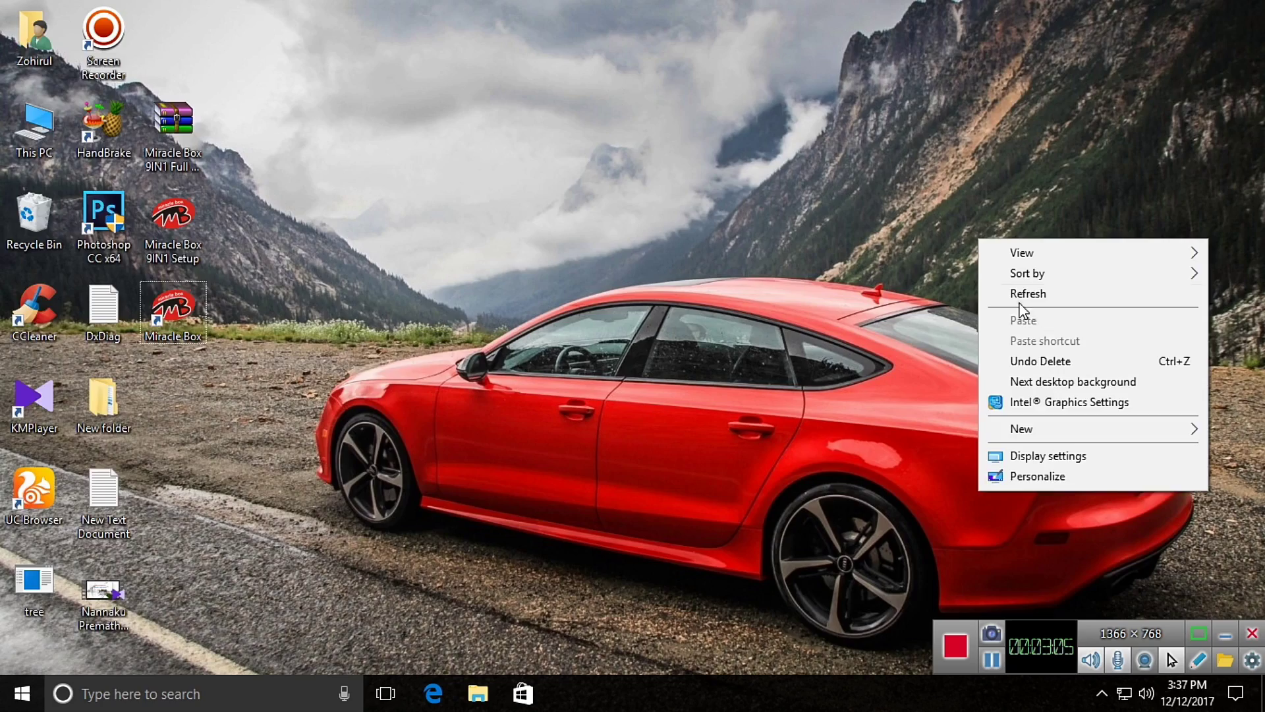
left_click(982, 294)
double_click(57, 591)
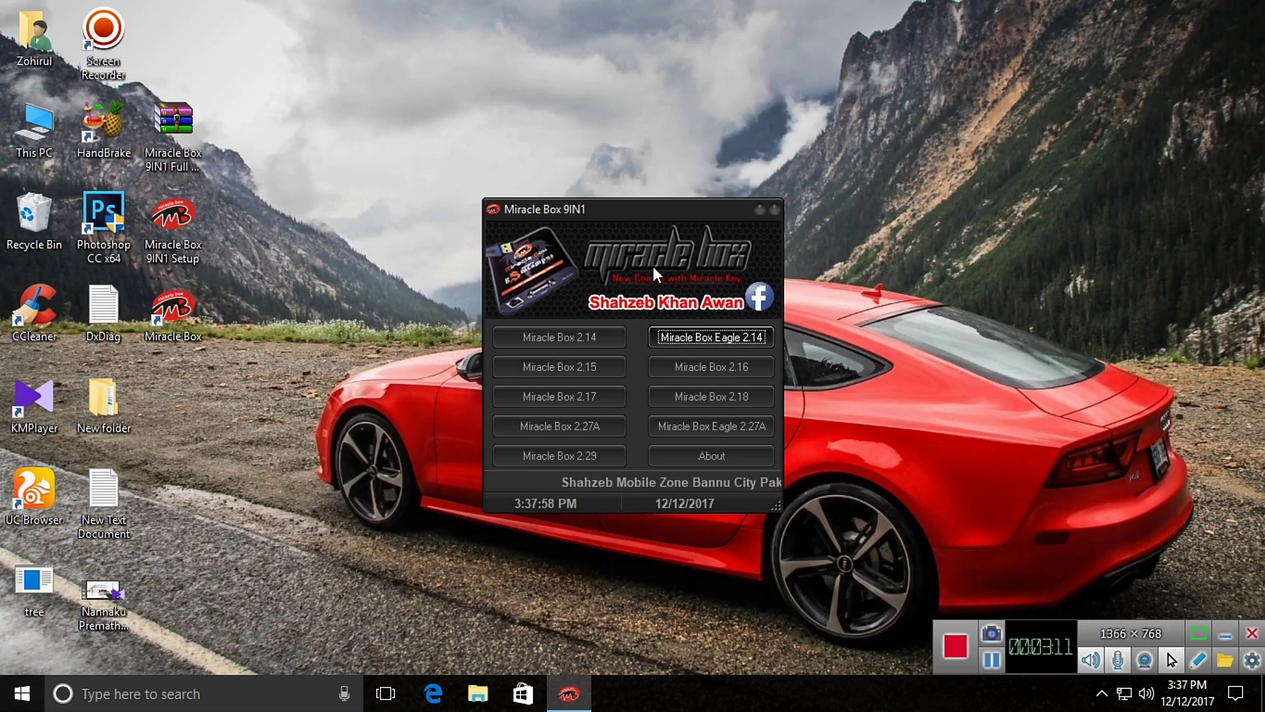
left_click_drag(634, 206, 626, 196)
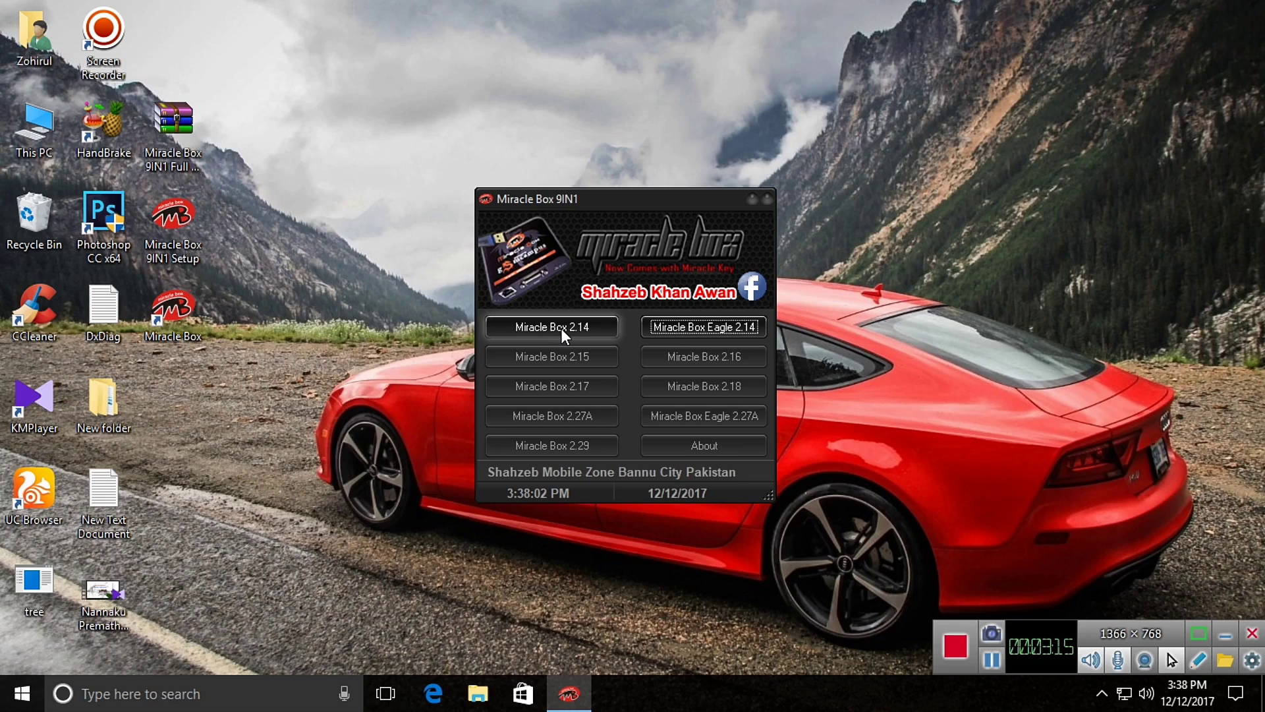
Launch the Miracle Box 2.14 tool from the 9IN1 launcher
left_click(563, 335)
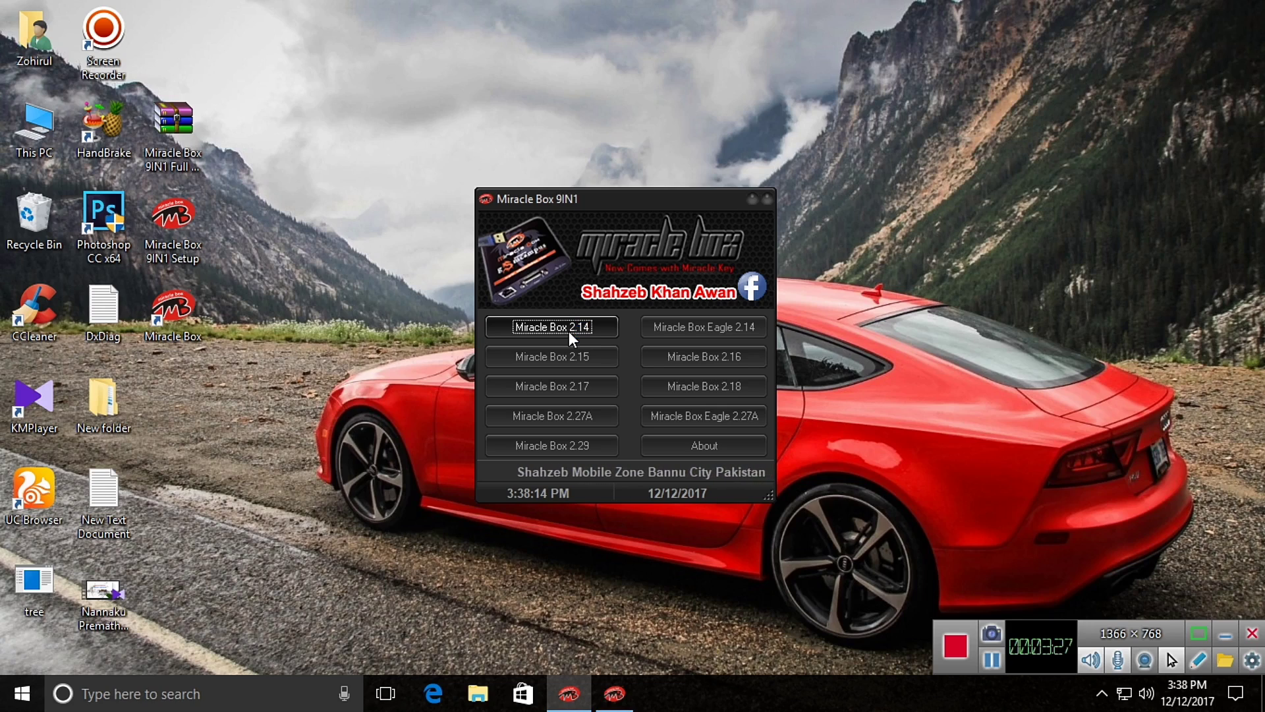
left_click(615, 693)
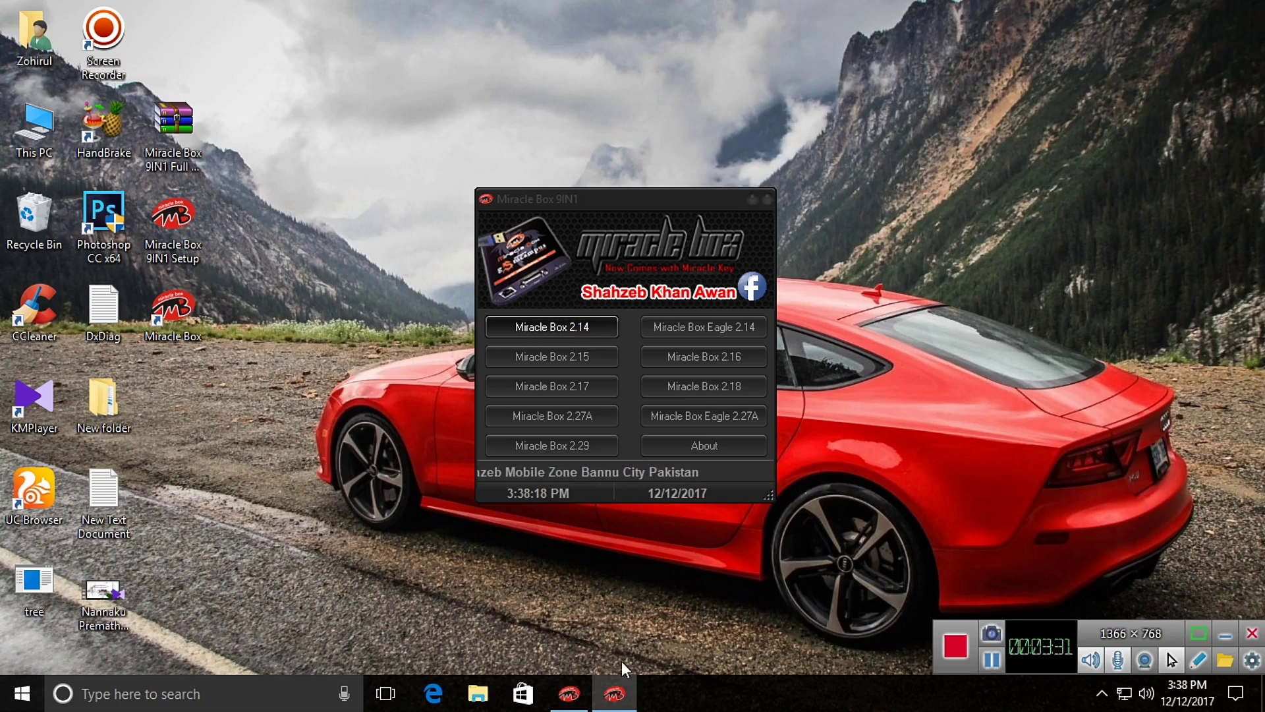
mouse_move(620, 702)
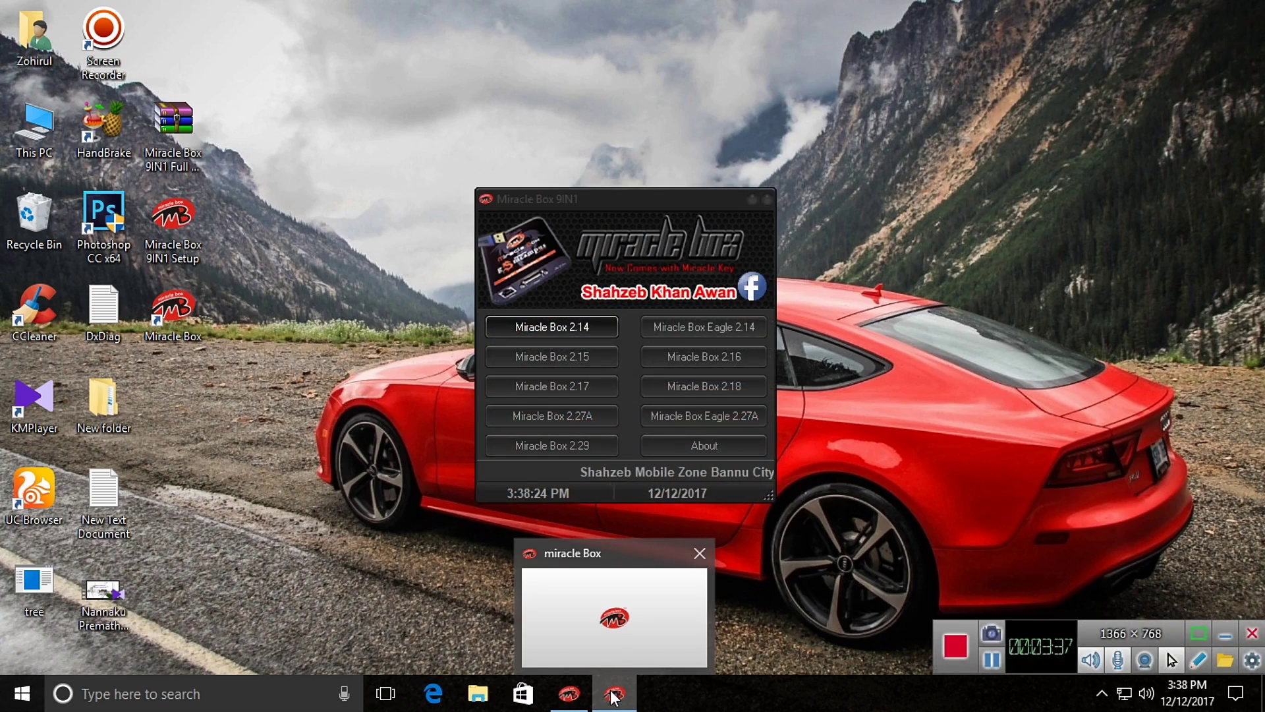
Dismiss the Service Unavailable error and move the Miracle Box 2.14 window up-left
right_click(326, 259)
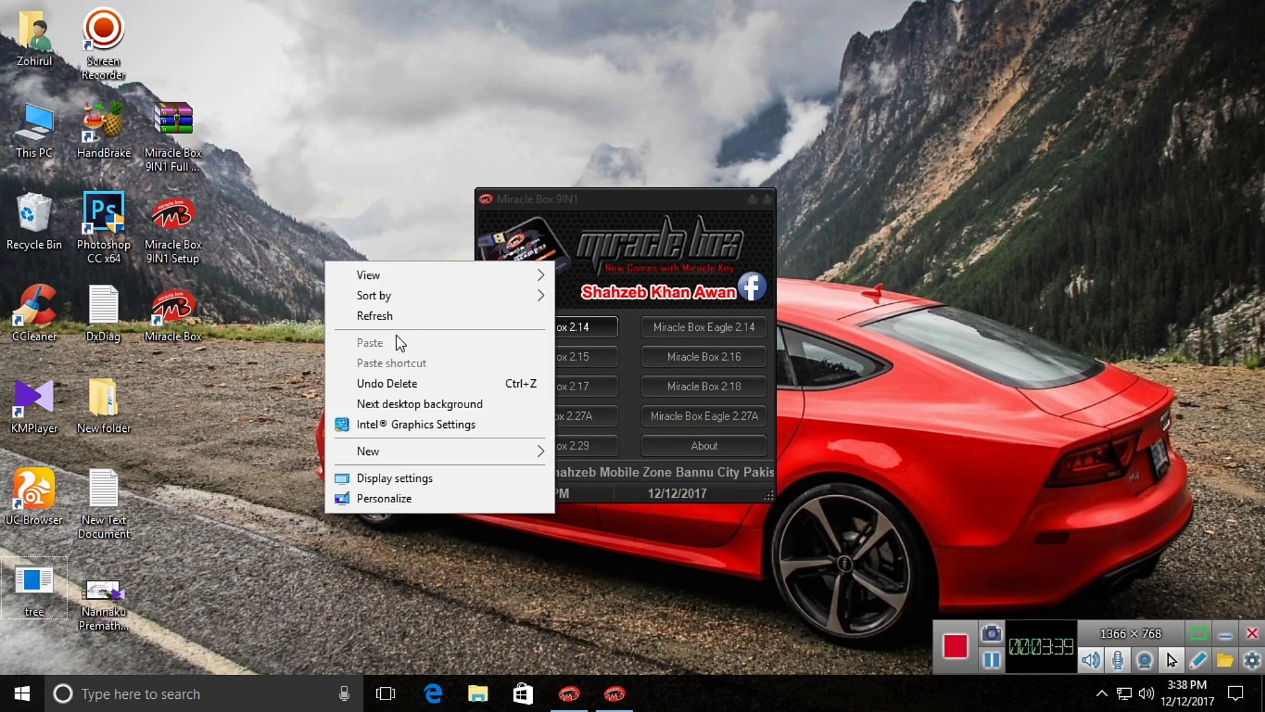
left_click(396, 317)
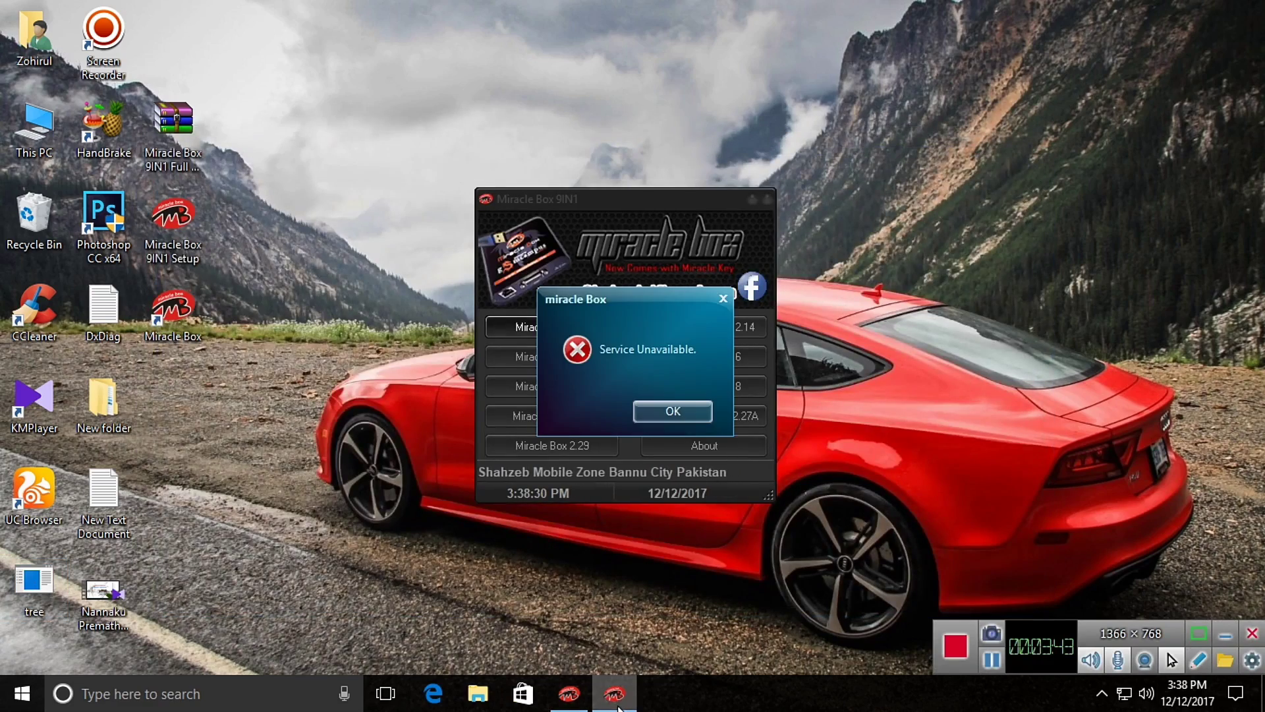
left_click(657, 407)
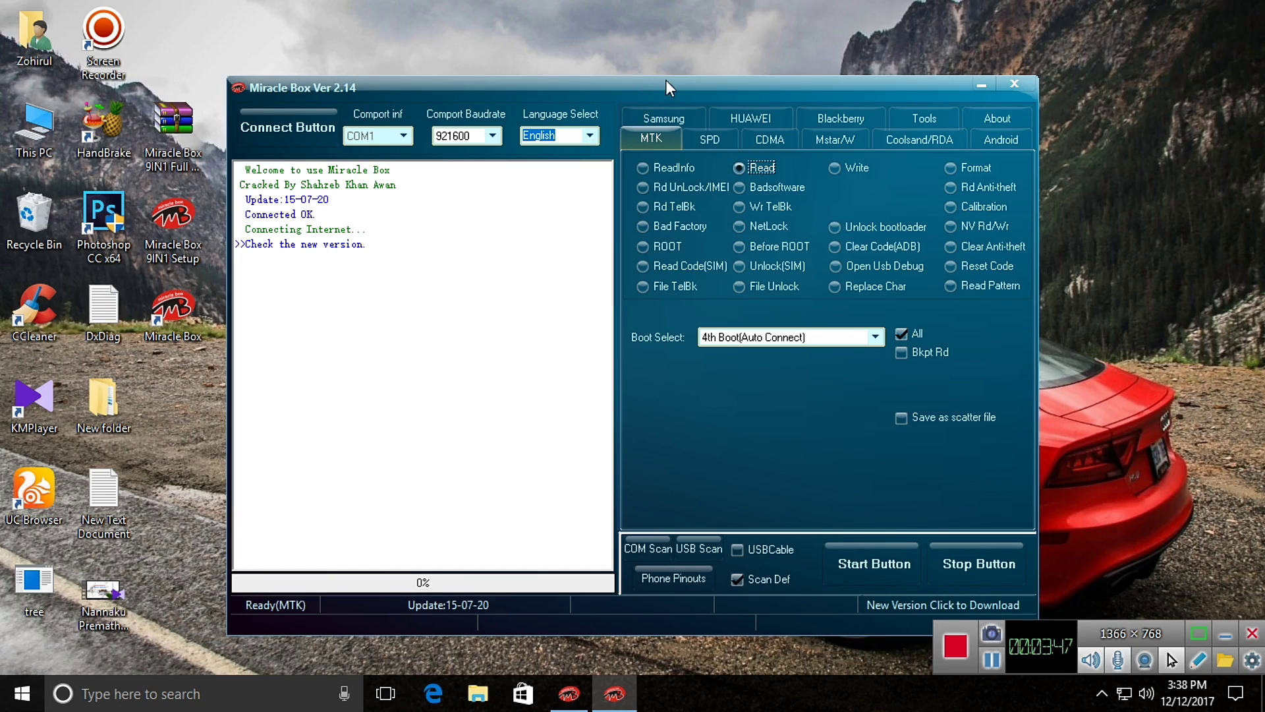
left_click_drag(666, 80, 642, 76)
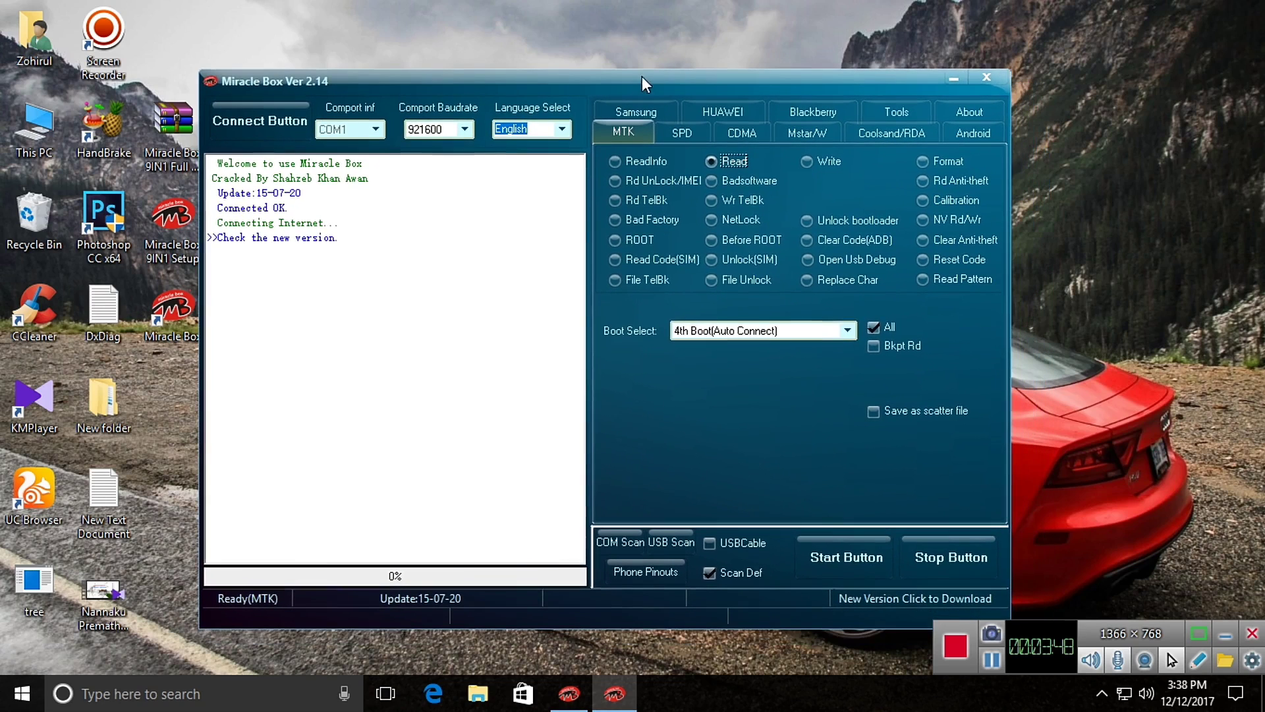
Close the Miracle Box 2.14 tool window and refresh the desktop
left_click(987, 74)
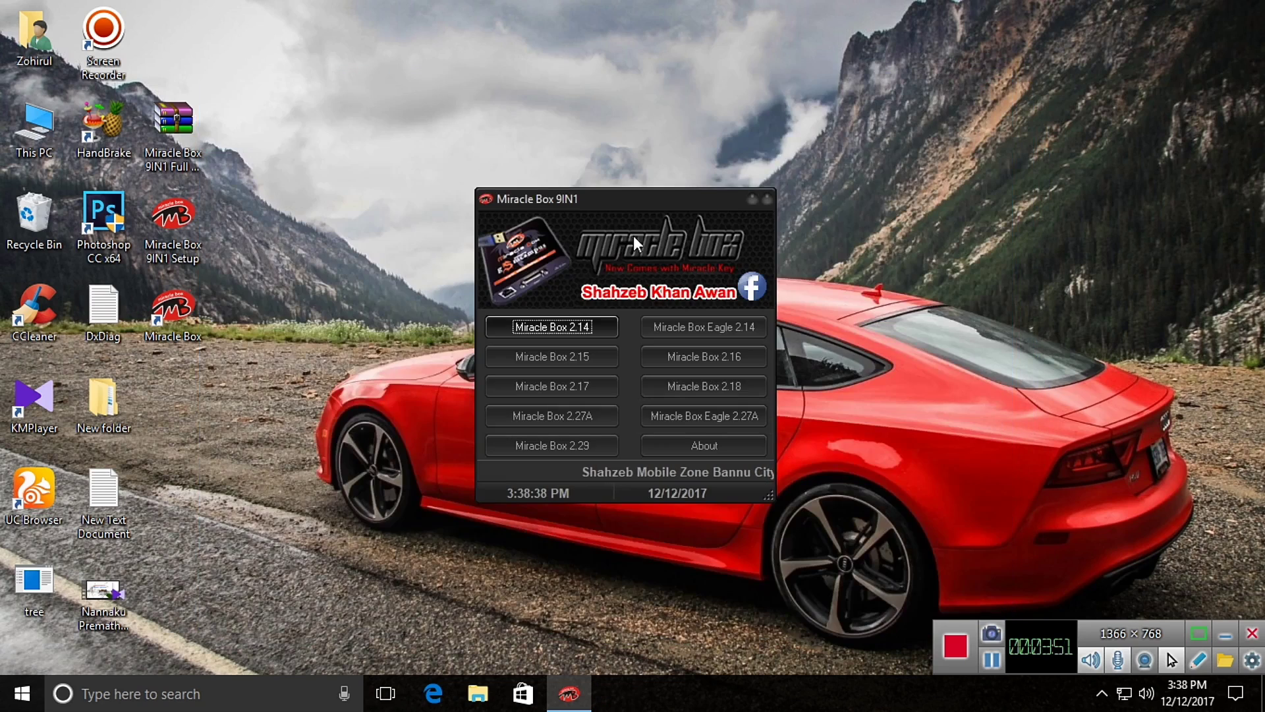
left_click(571, 356)
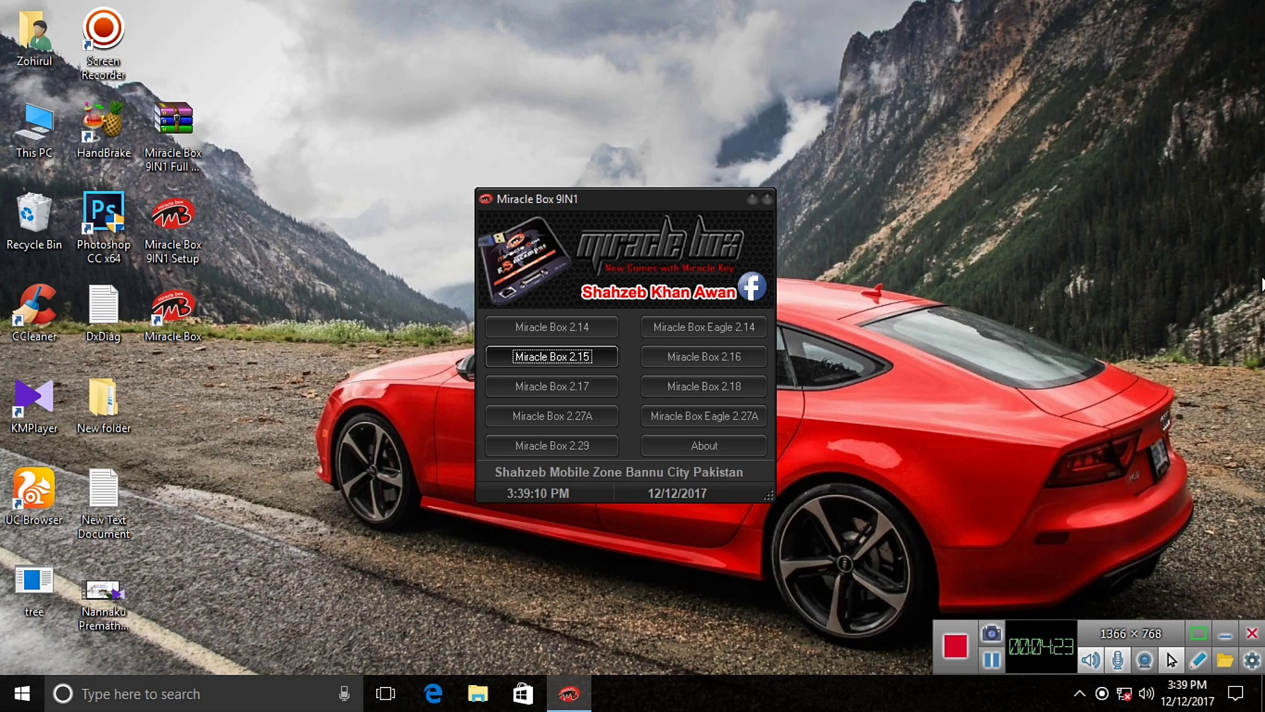
right_click(1259, 65)
left_click(1137, 125)
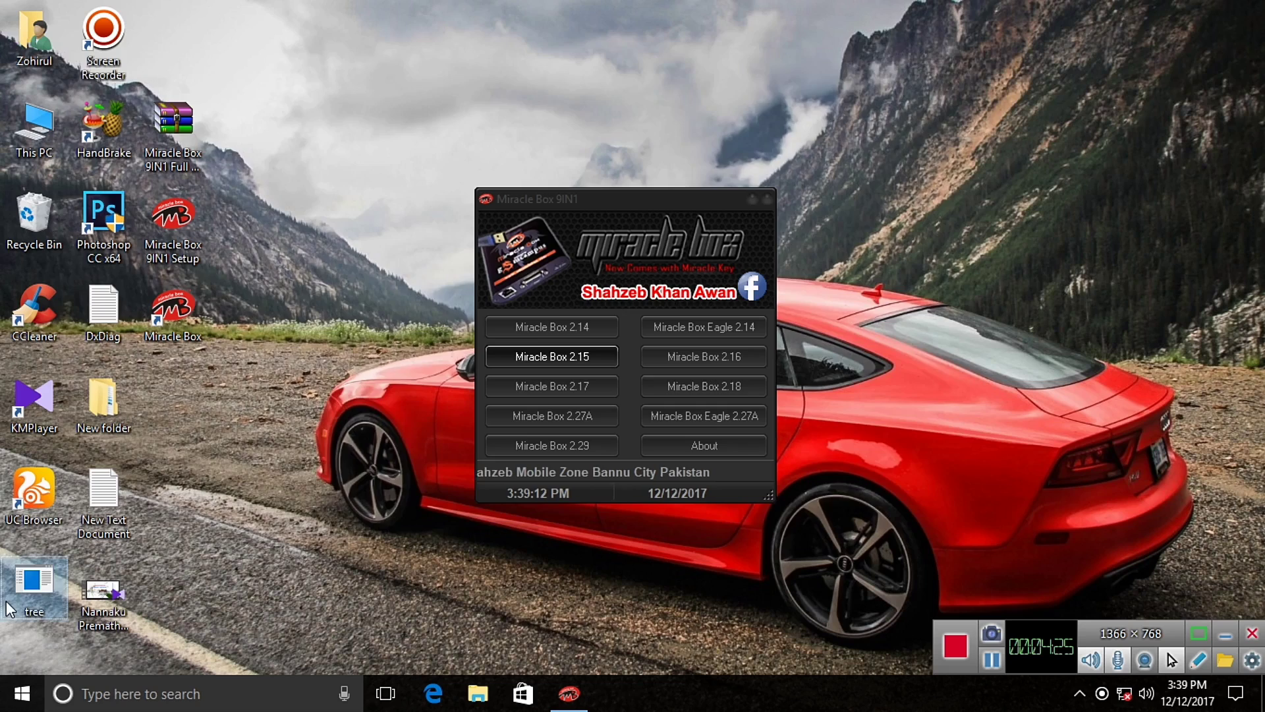
Start Miracle Box 2.15, refresh the desktop, refocus the launcher and open Windows search
left_click(542, 354)
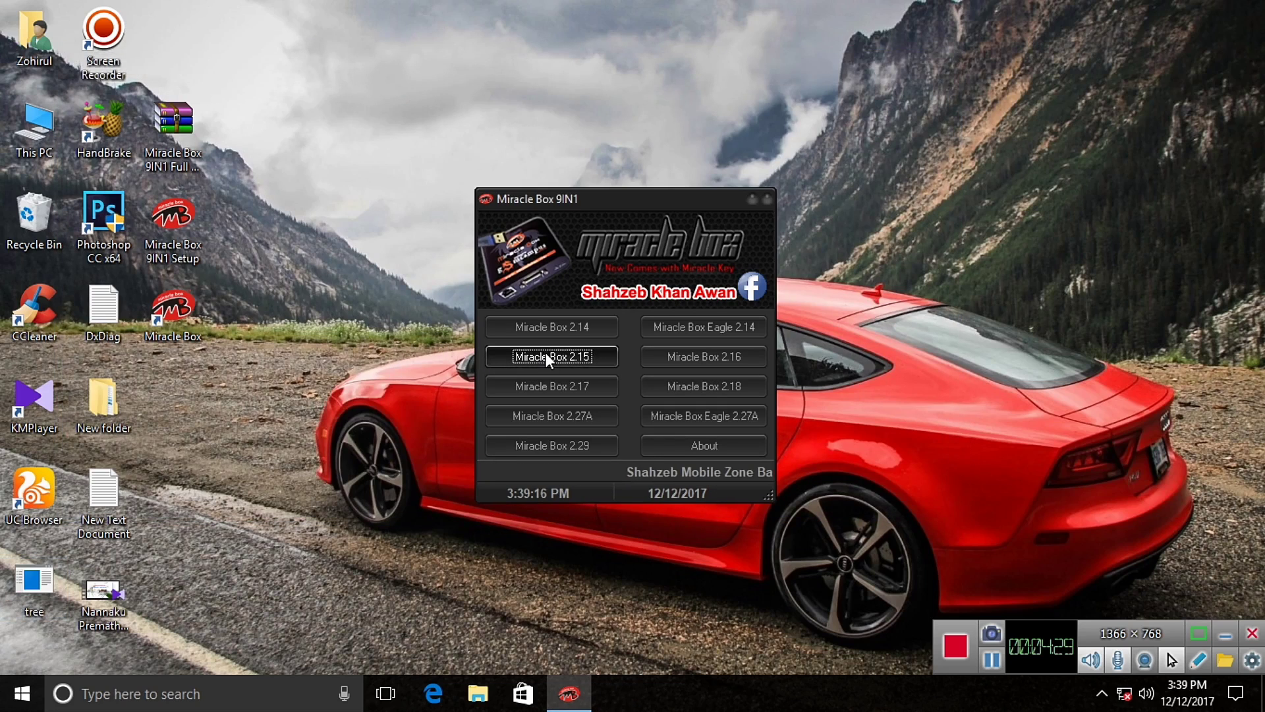
right_click(347, 324)
left_click(413, 374)
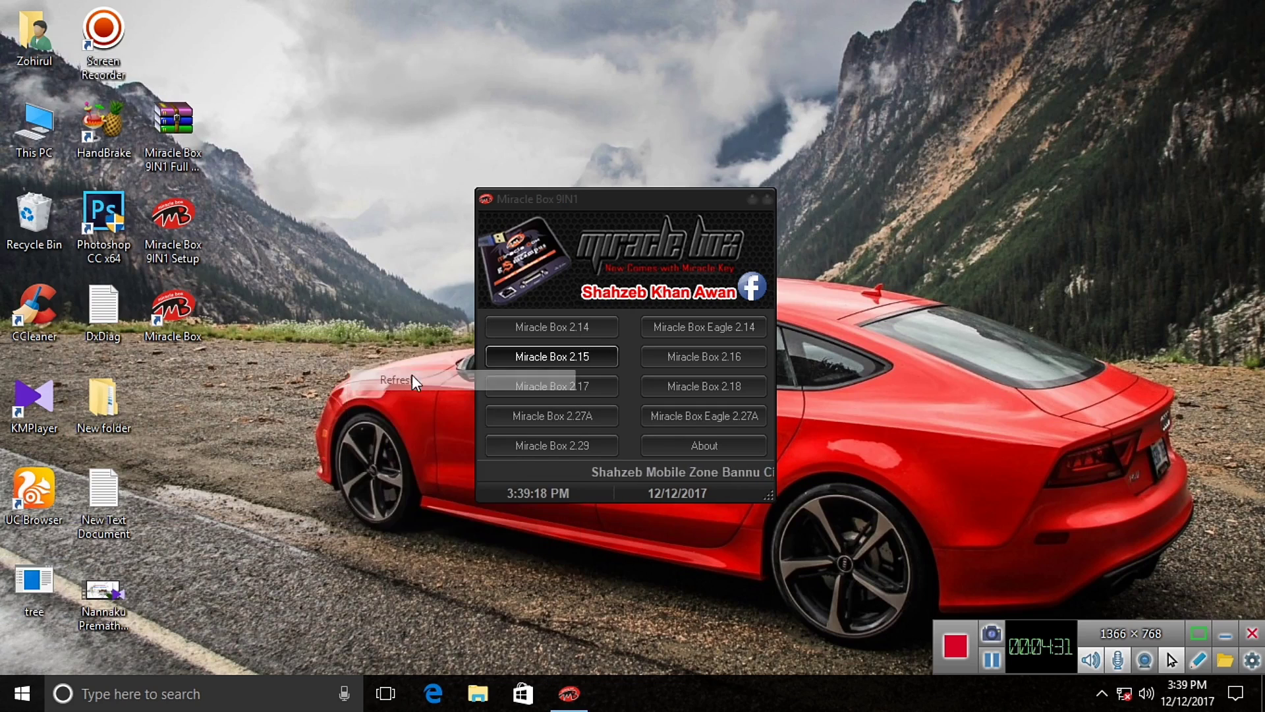
left_click(670, 219)
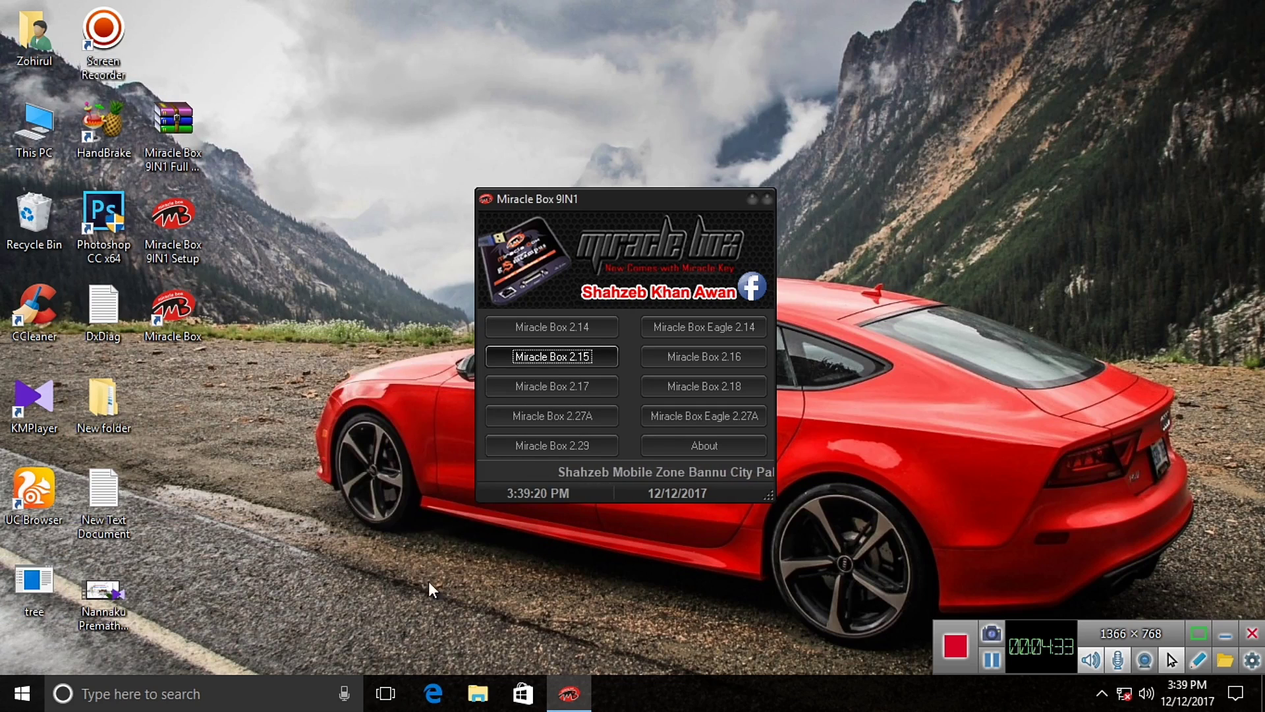
left_click(283, 693)
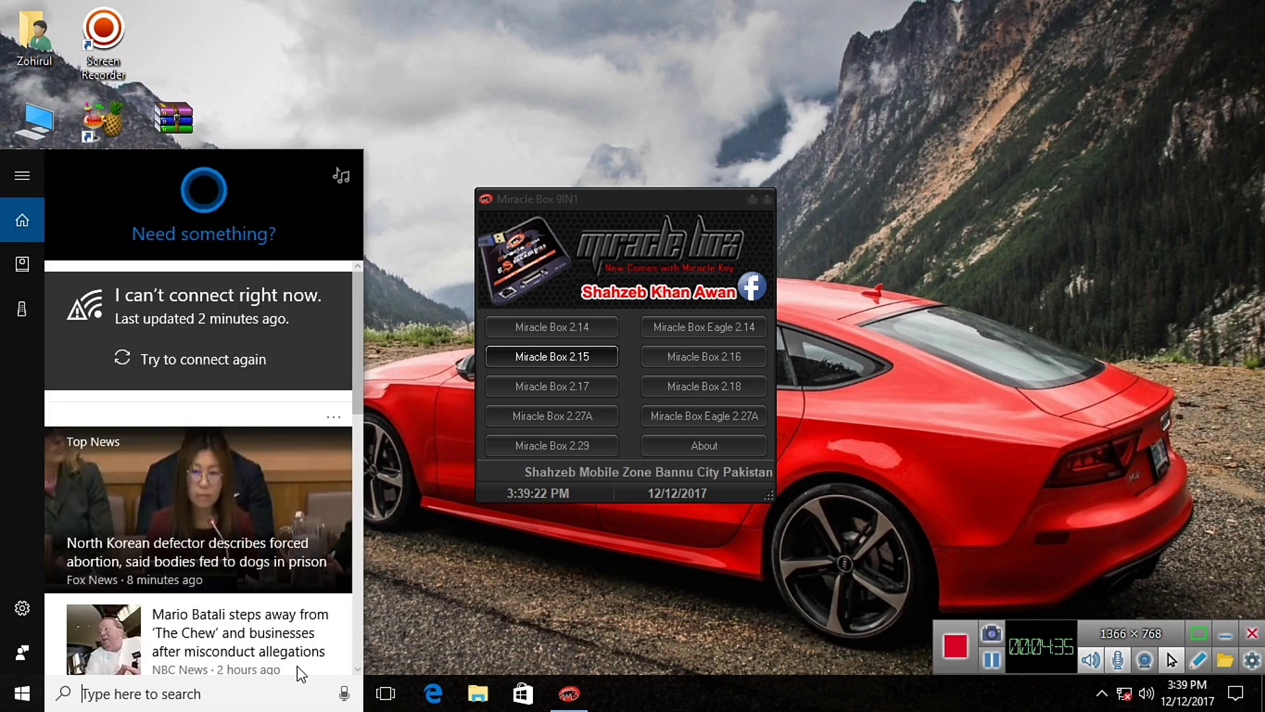
Search 'power', open Edit power plan, go up to Power Options, then close it
type("power")
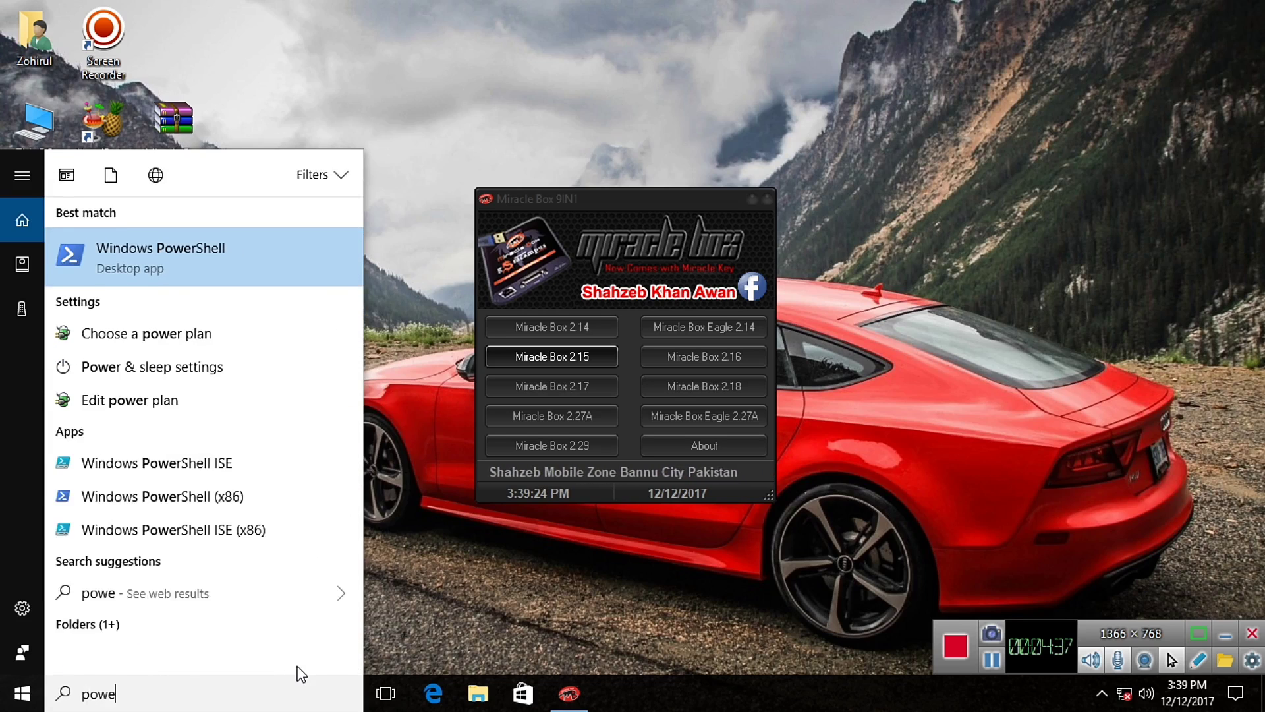
left_click(236, 399)
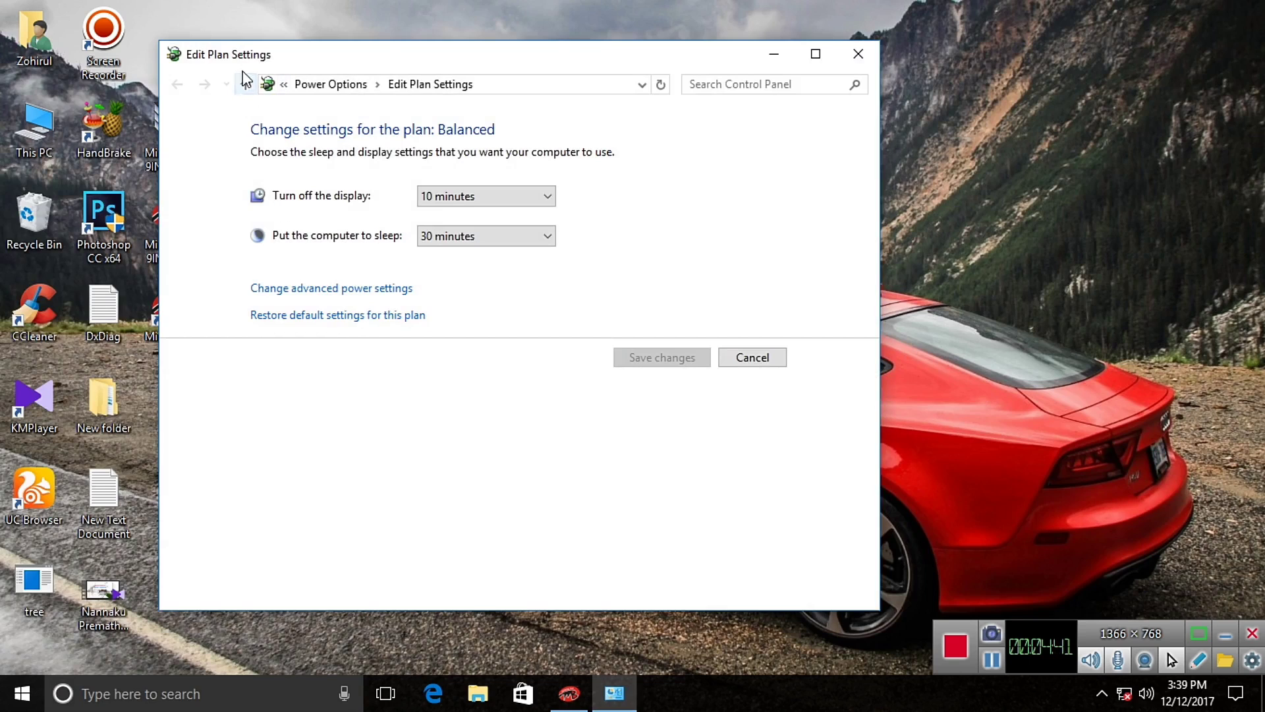
left_click(245, 85)
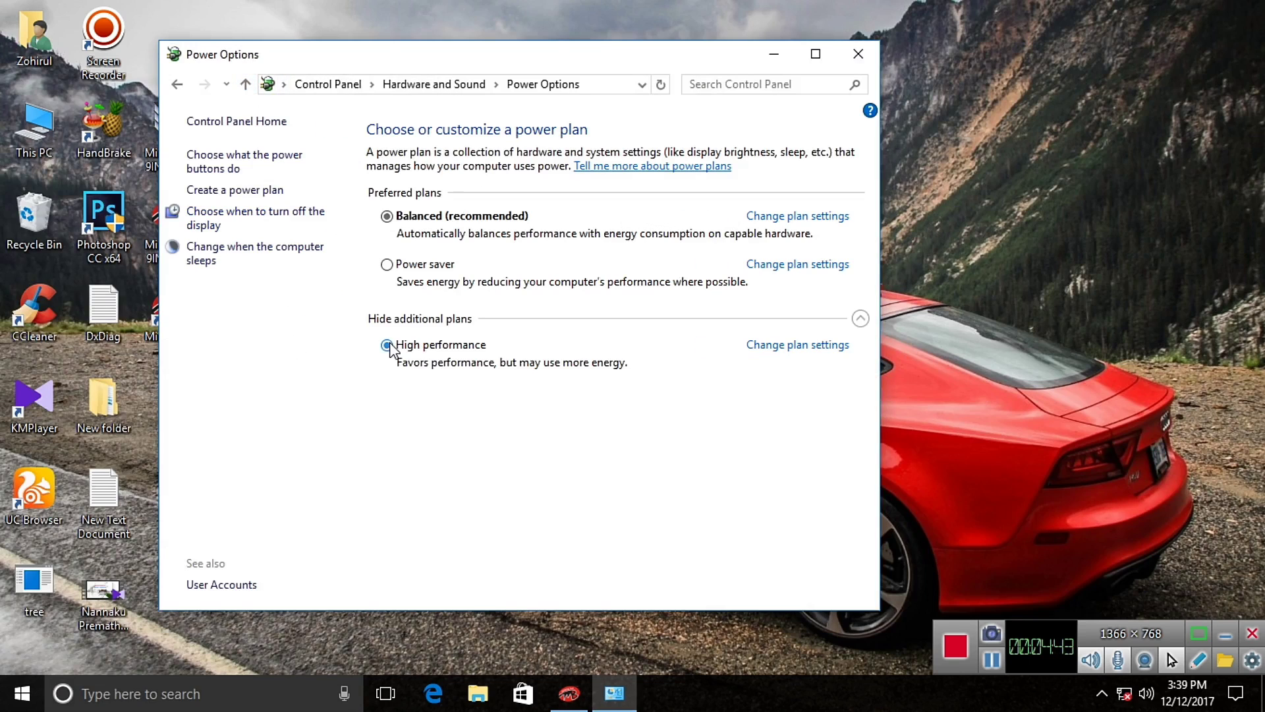
left_click(875, 53)
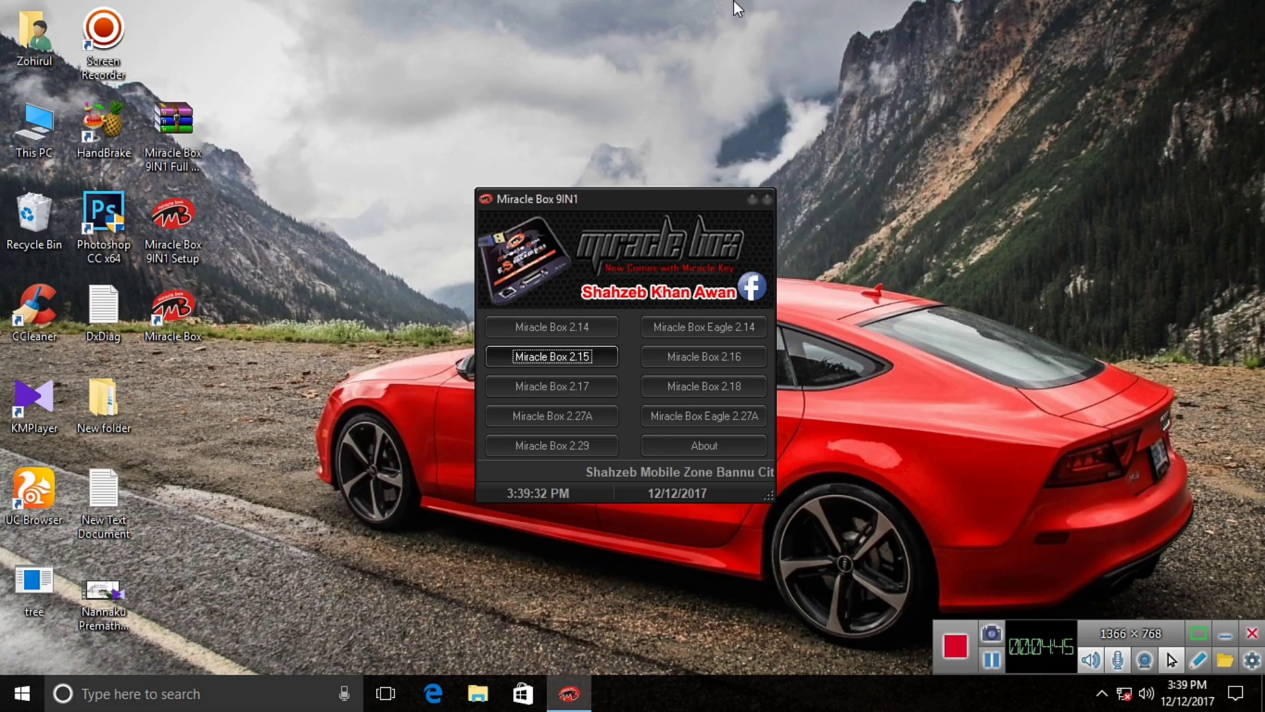
Refresh the desktop and close the Miracle Box 9IN1 launcher
right_click(735, 3)
left_click(799, 55)
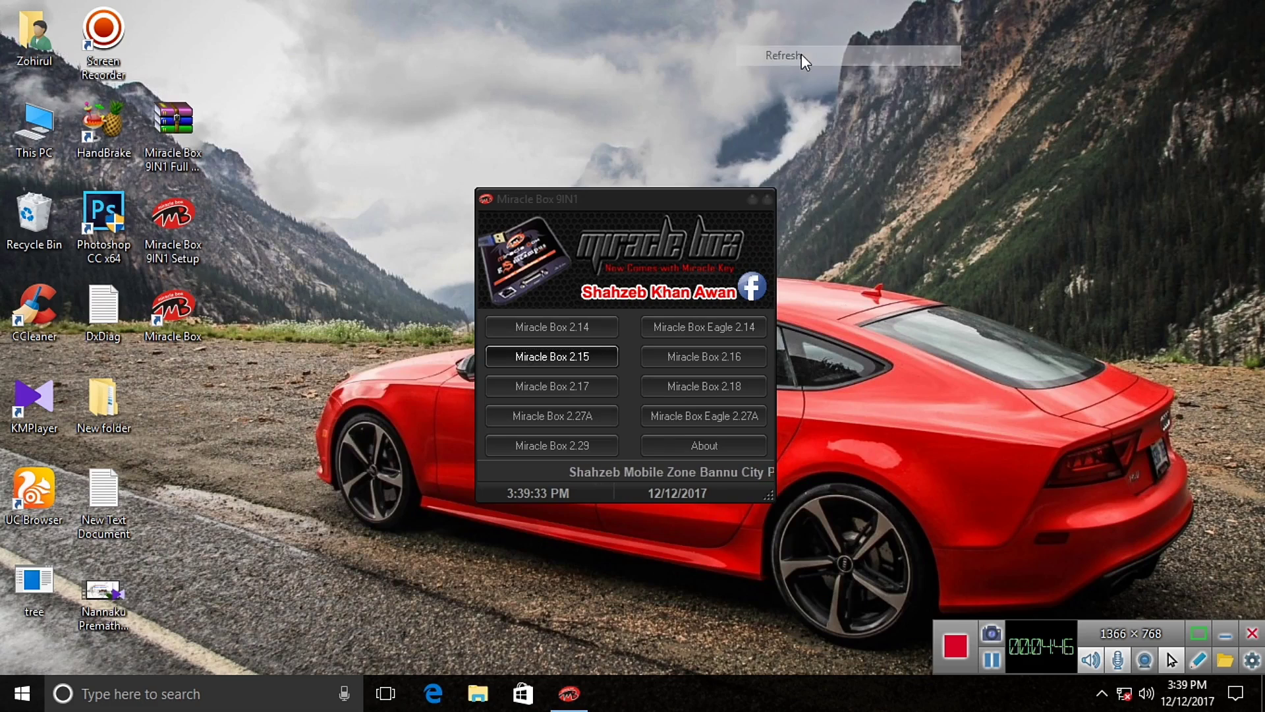
left_click(766, 197)
Relaunch Miracle Box 9IN1 from its desktop shortcut as administrator, then refresh the desktop
right_click(159, 303)
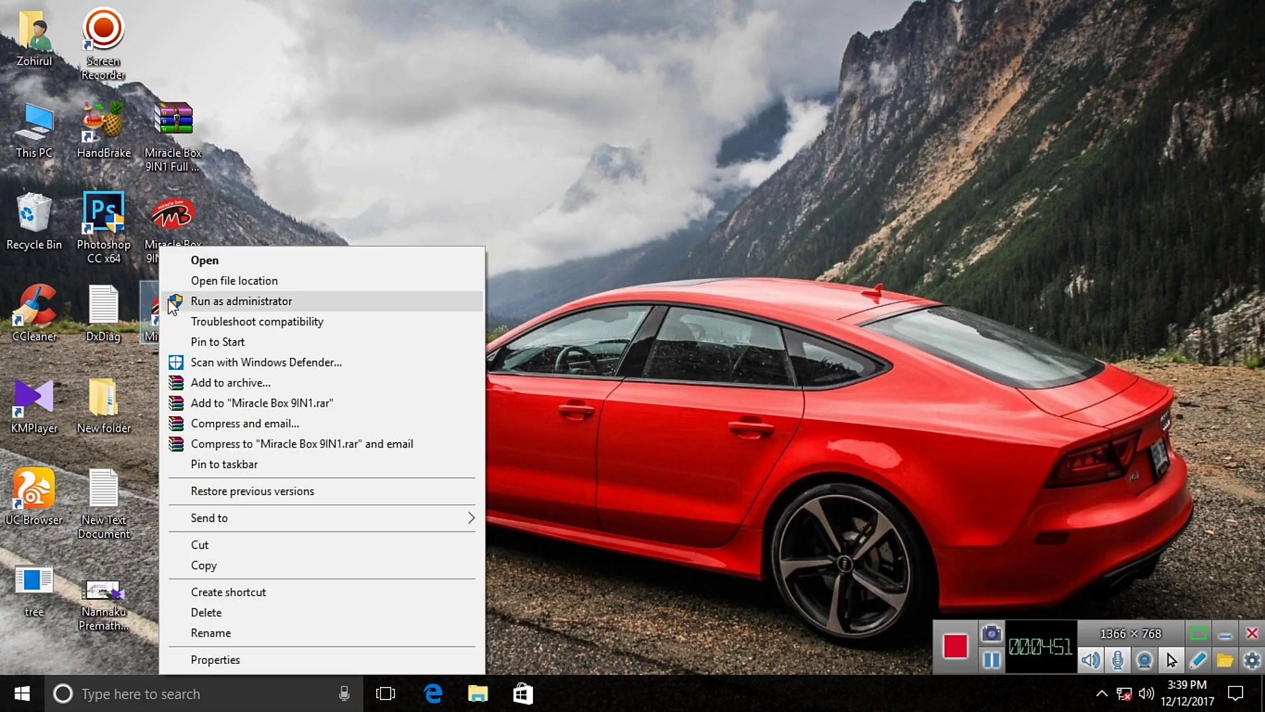
left_click(210, 297)
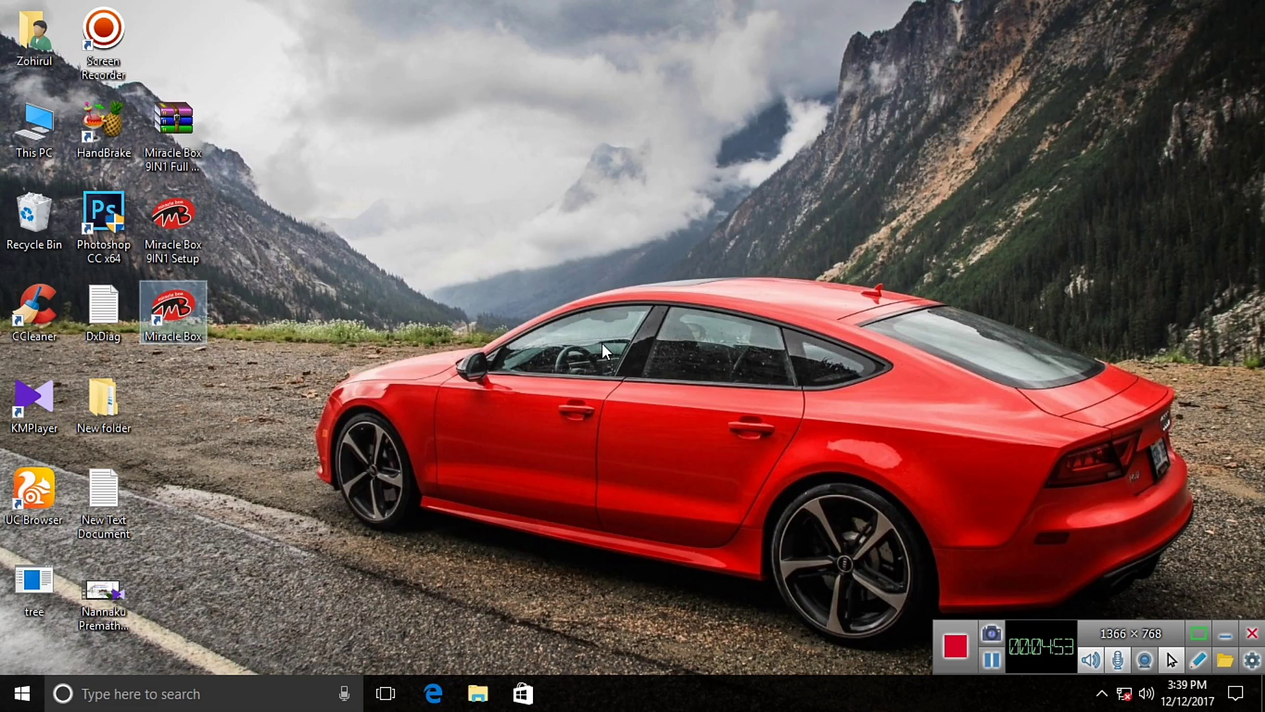
right_click(1163, 242)
left_click(1098, 276)
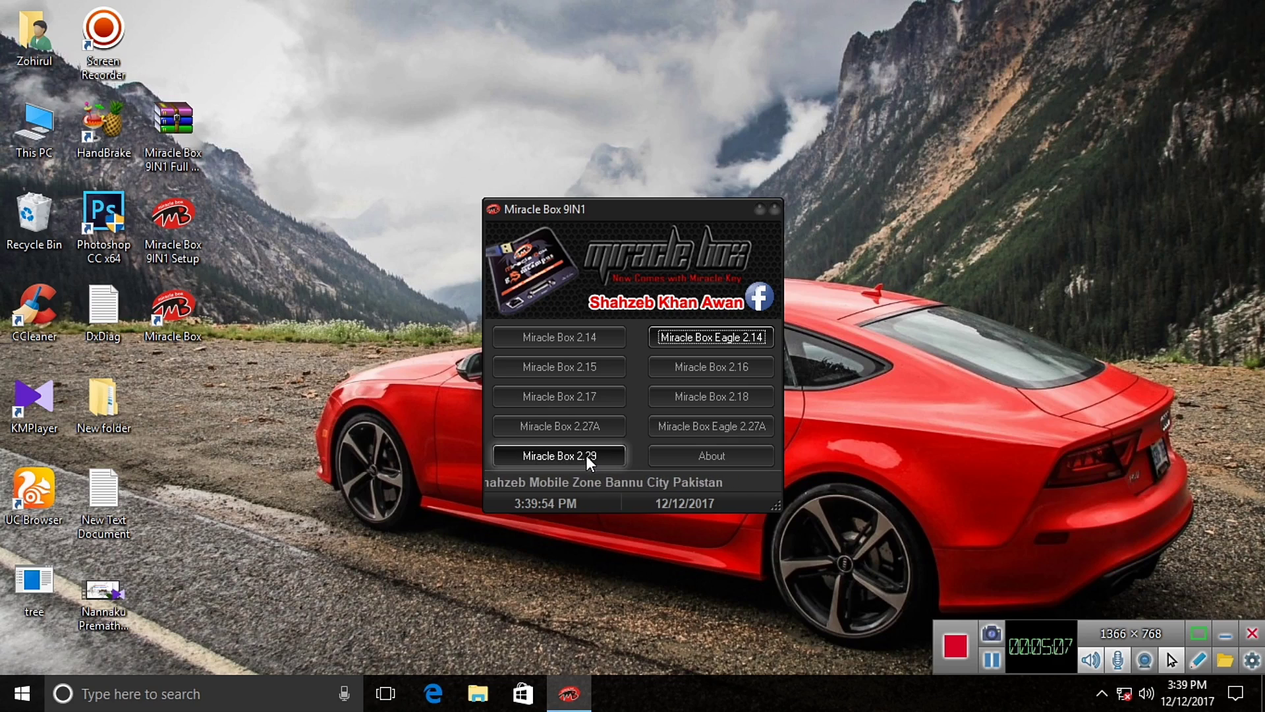
Open Miracle Box 2.29, view its SPD, CDMA/Qualcomm/LG and Coolsand/RDA tabs, then confirm closing it
left_click(587, 456)
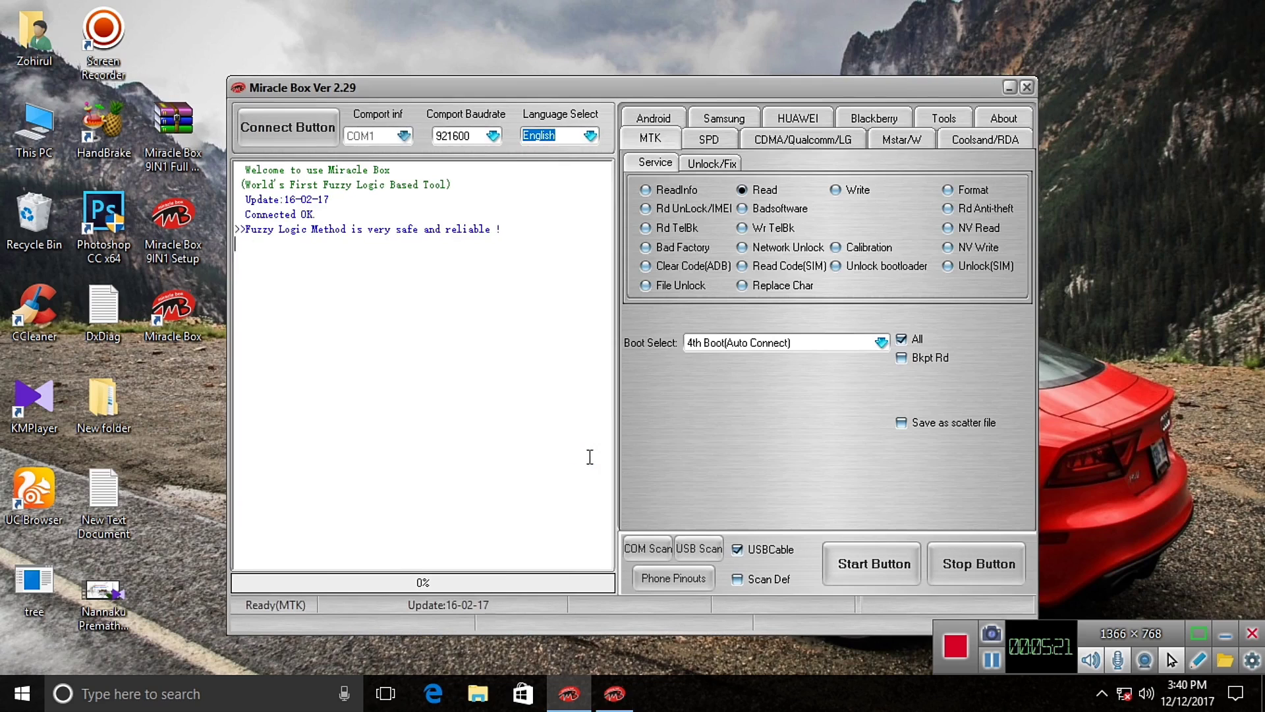
left_click(701, 141)
left_click(803, 141)
left_click(985, 140)
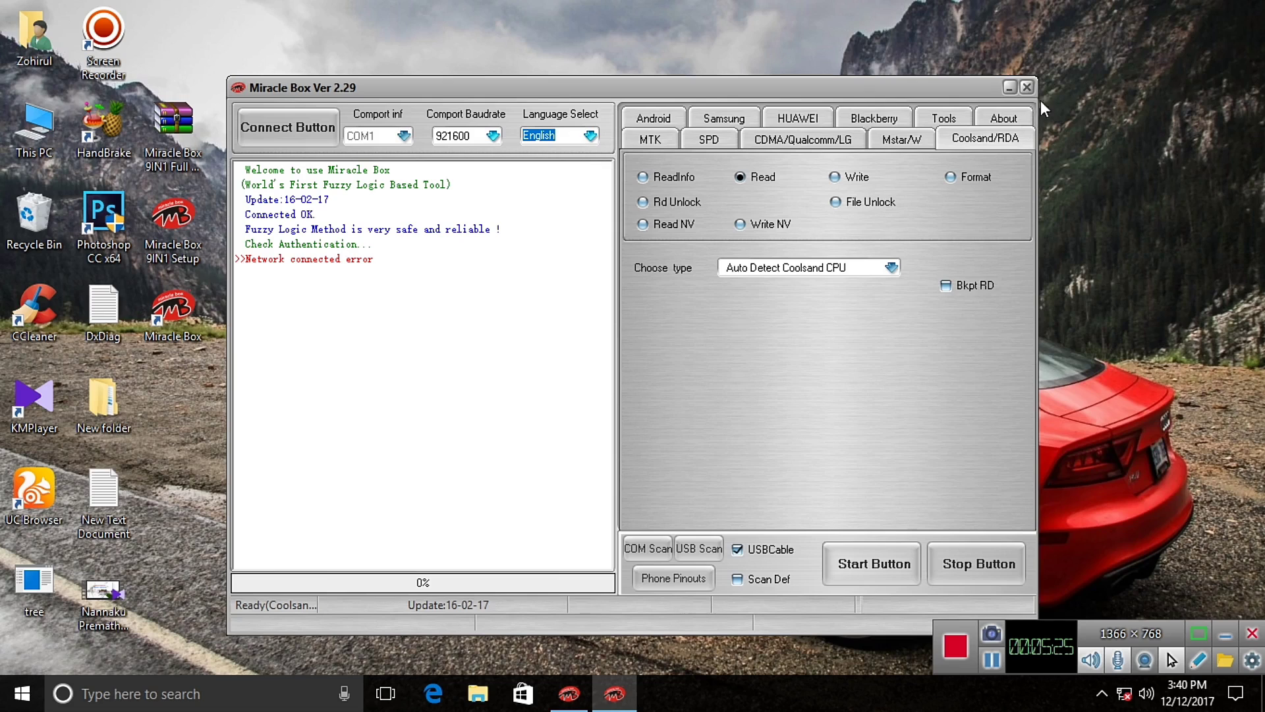
left_click(1026, 87)
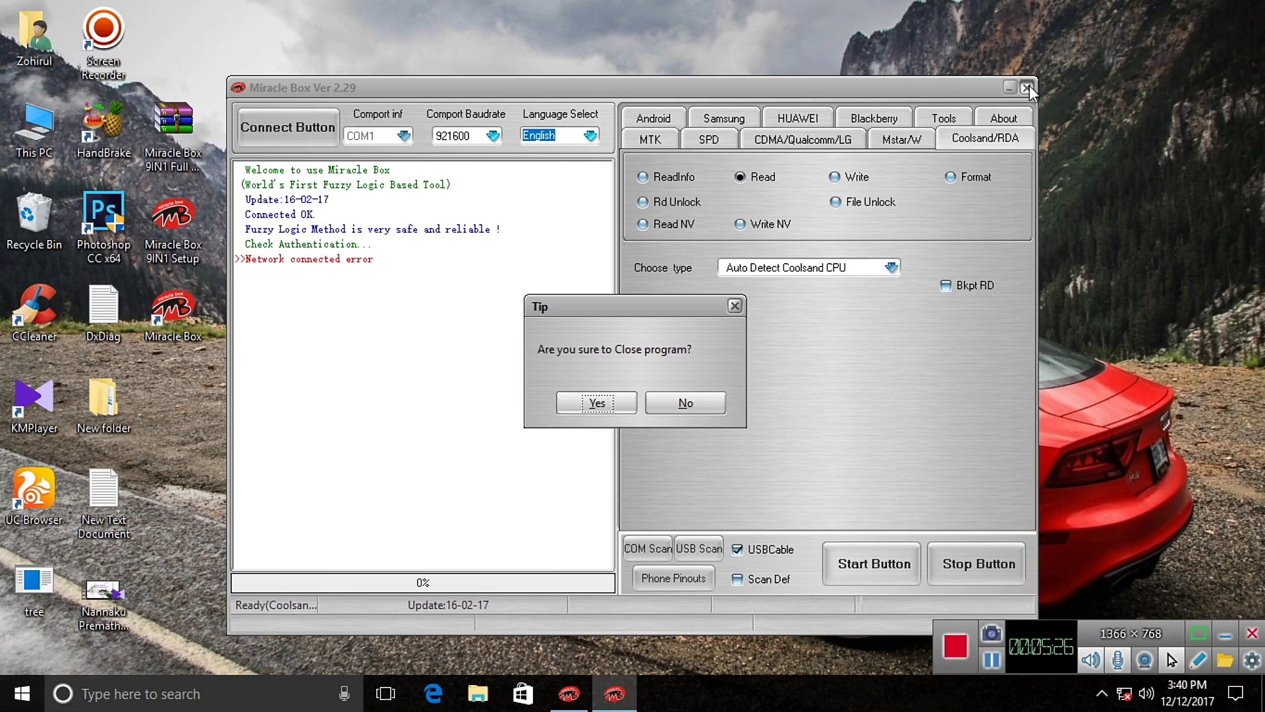
left_click(598, 404)
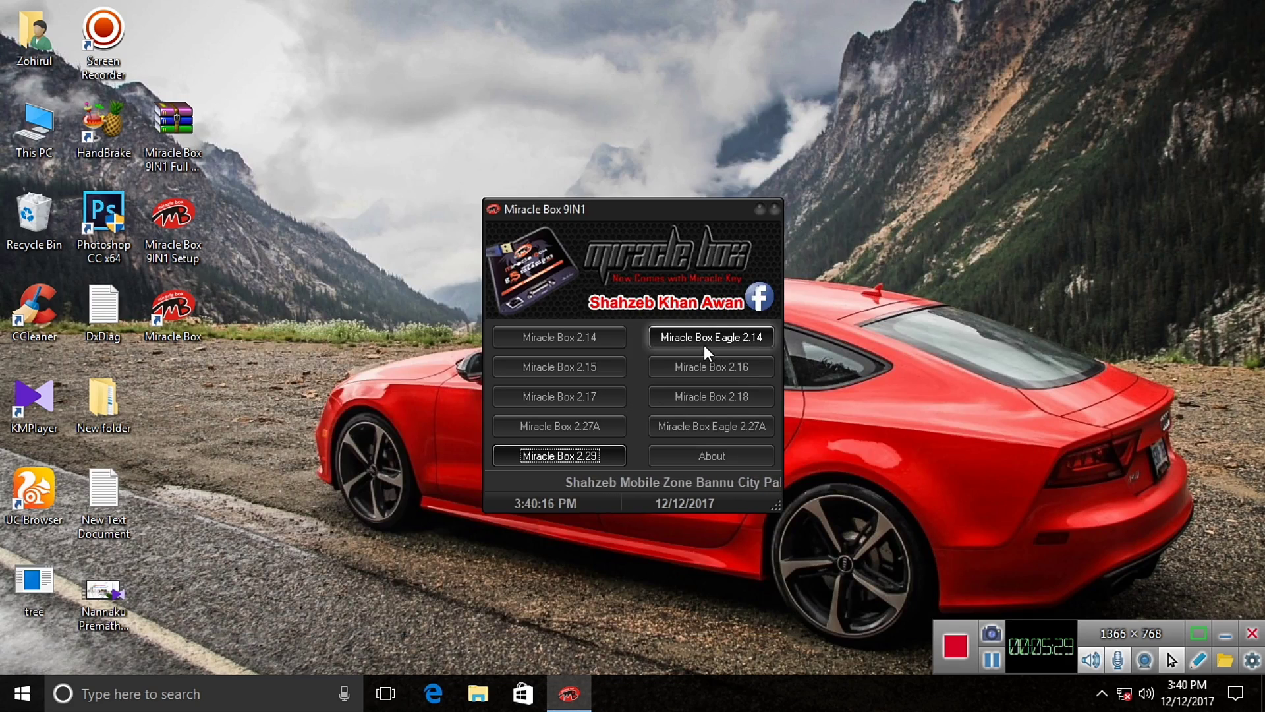
Launch the Ver 2.16 tool, close it after it connects, and dismiss the Defender threats notification
left_click(699, 364)
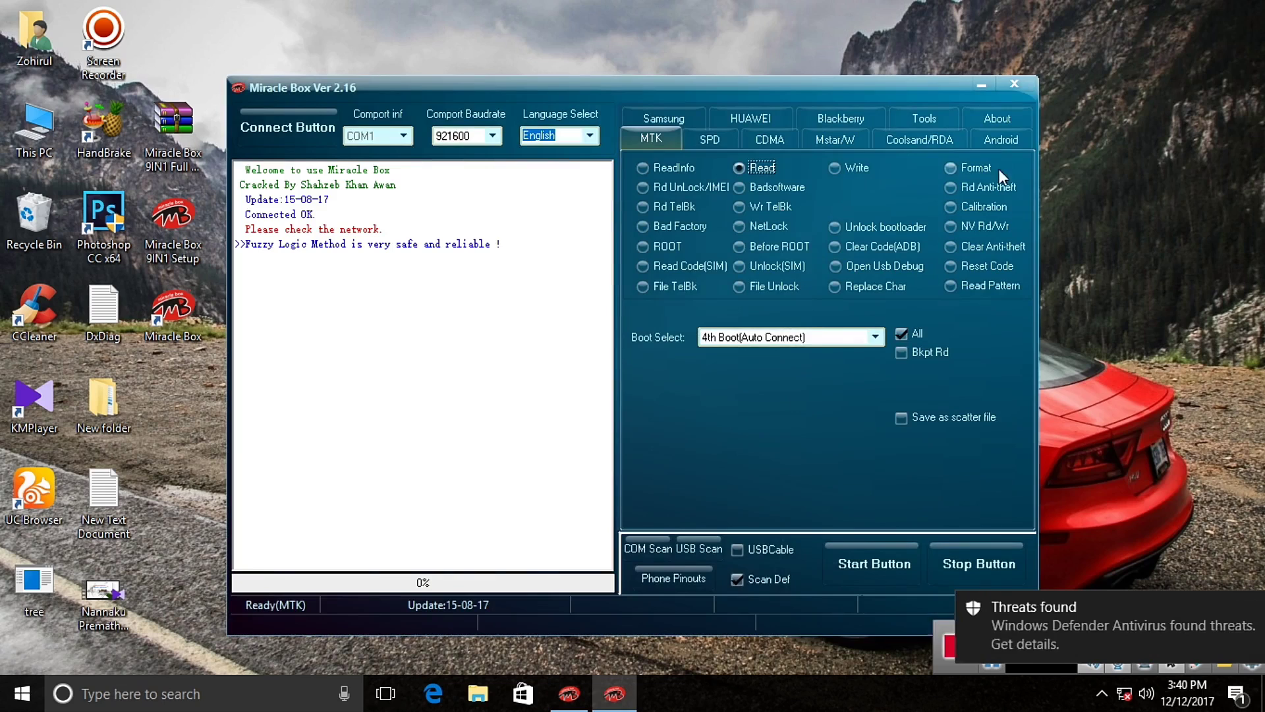
left_click(1018, 82)
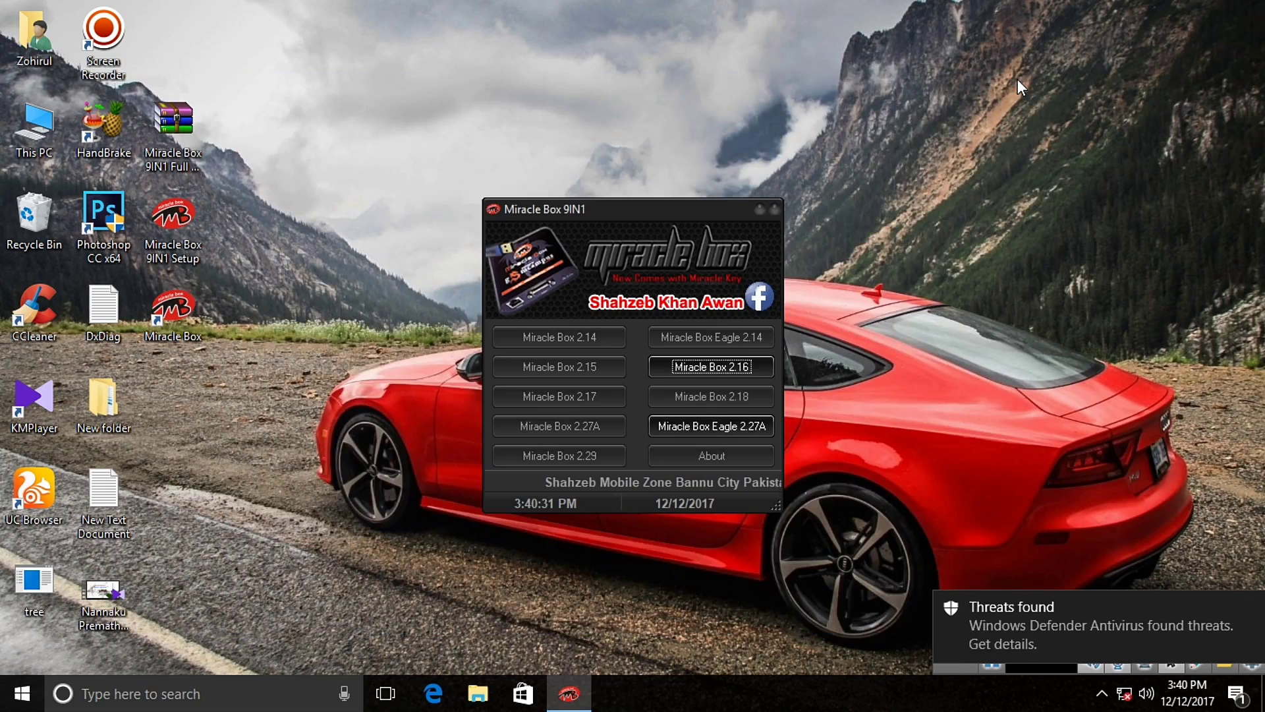
left_click(1251, 607)
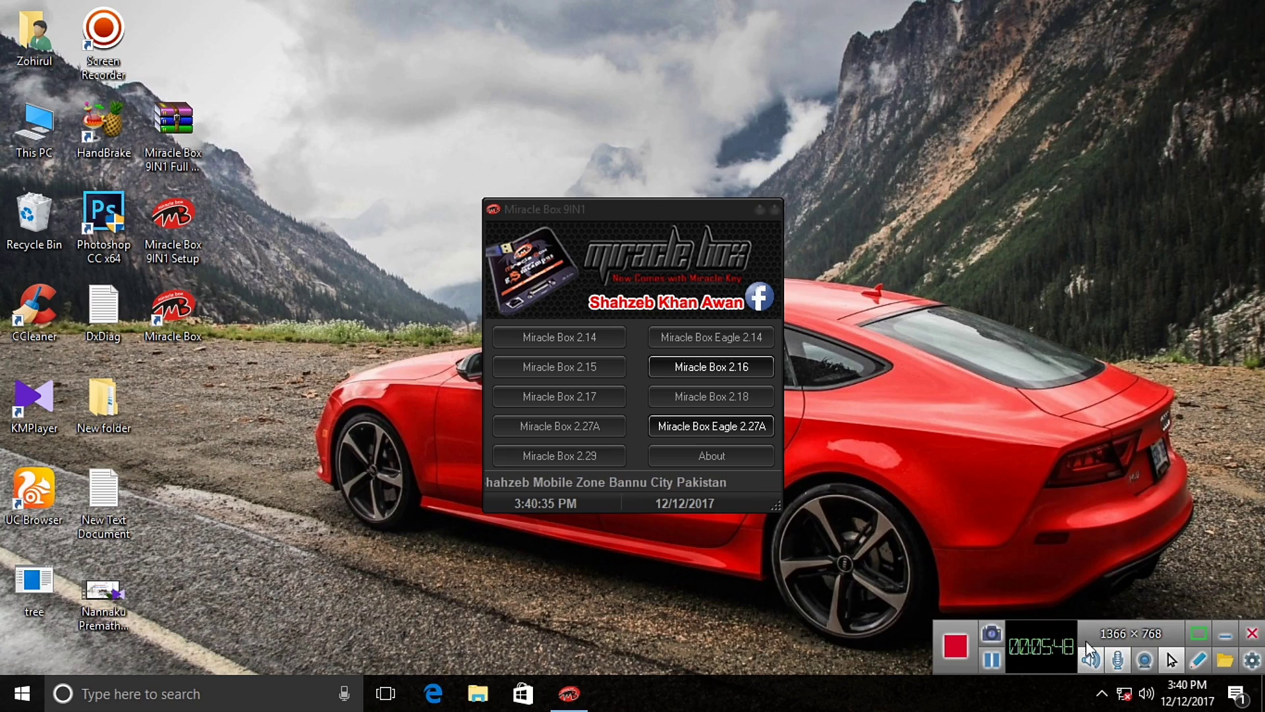
Check the hidden tray icons, close the 9IN1 launcher, and refresh the desktop before and after
left_click(1101, 693)
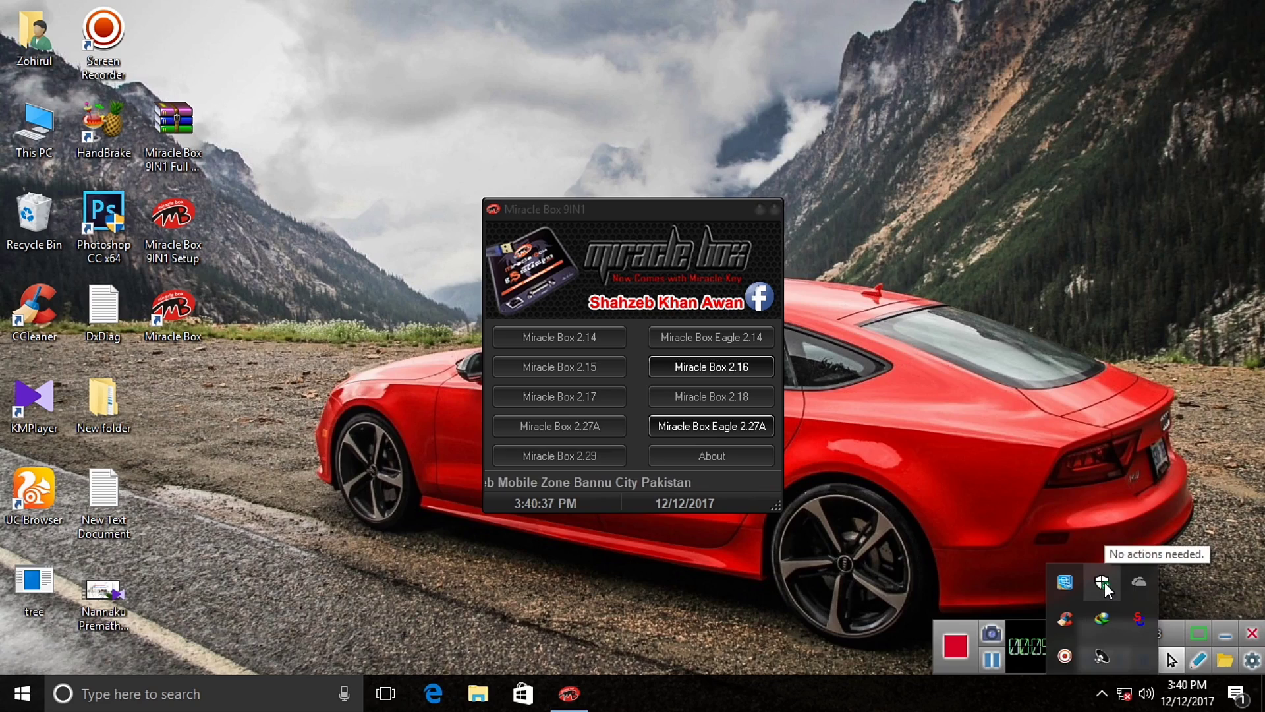
right_click(976, 469)
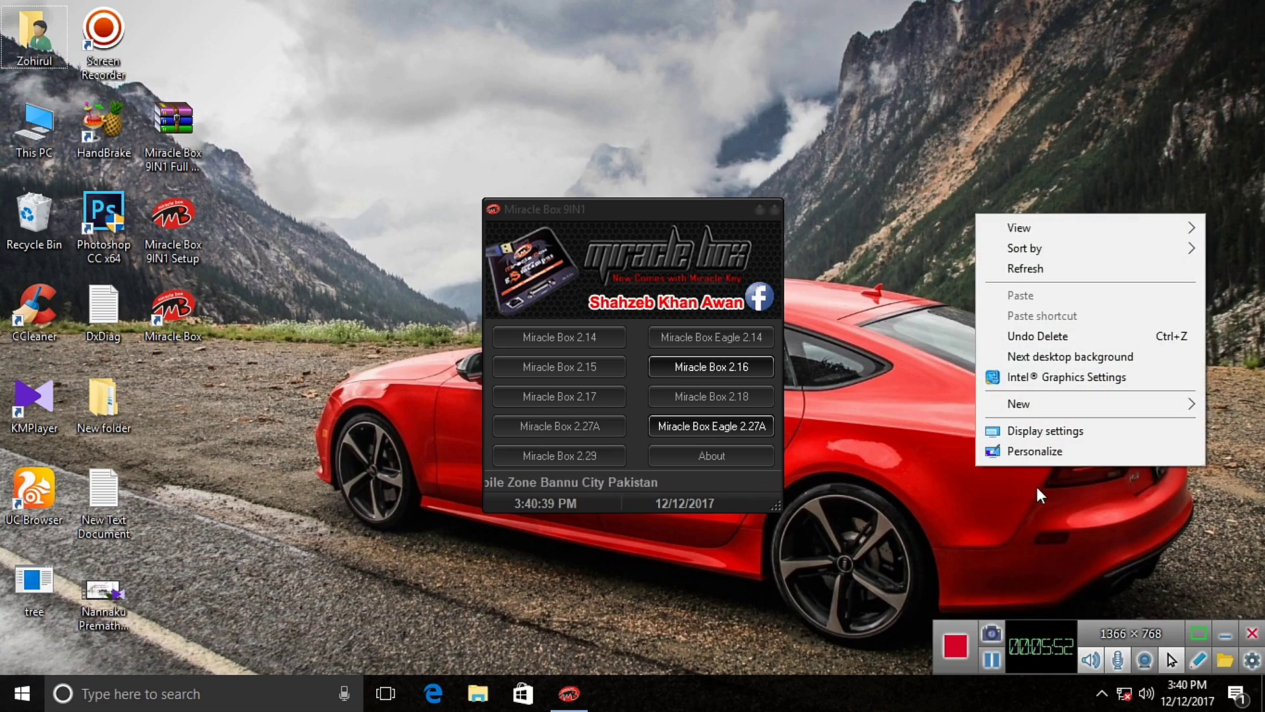
left_click(1028, 268)
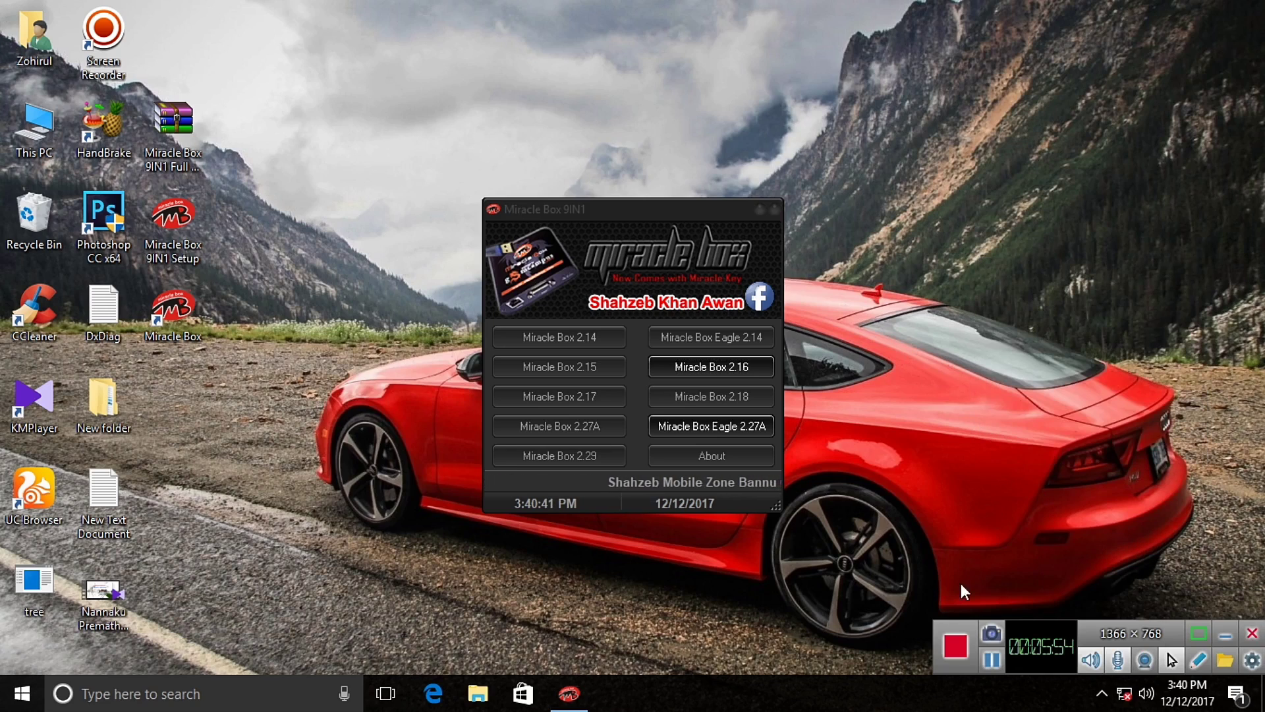
left_click(775, 209)
right_click(784, 176)
left_click(834, 230)
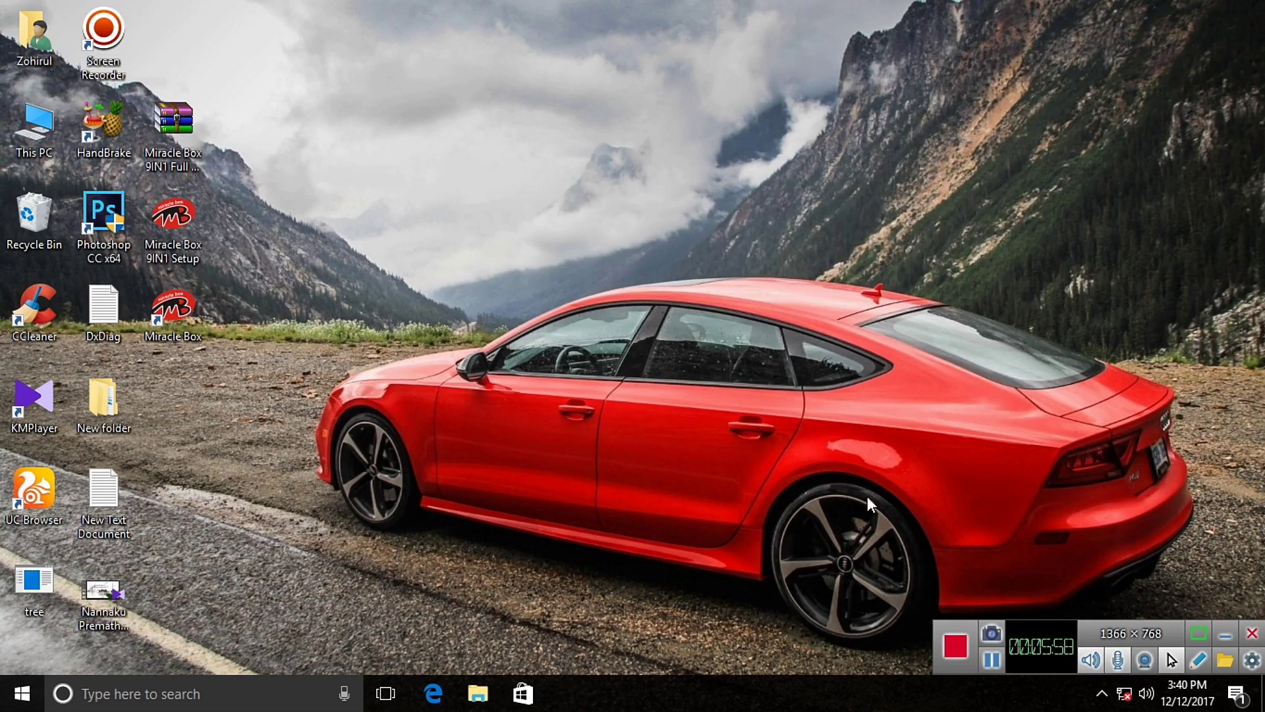